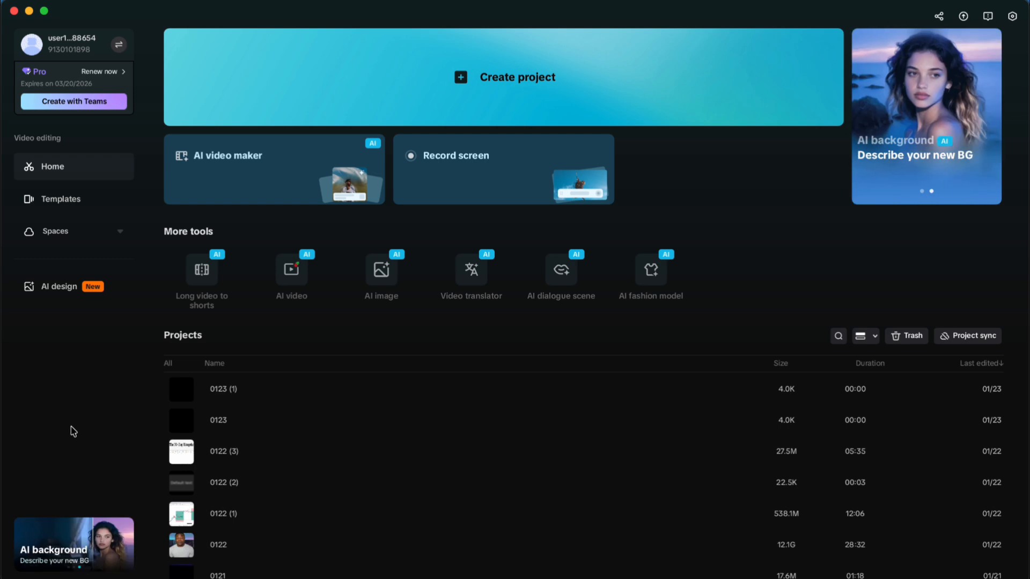
Step: Open the template gallery and examine the recommended For You templates and their previews
click(71, 205)
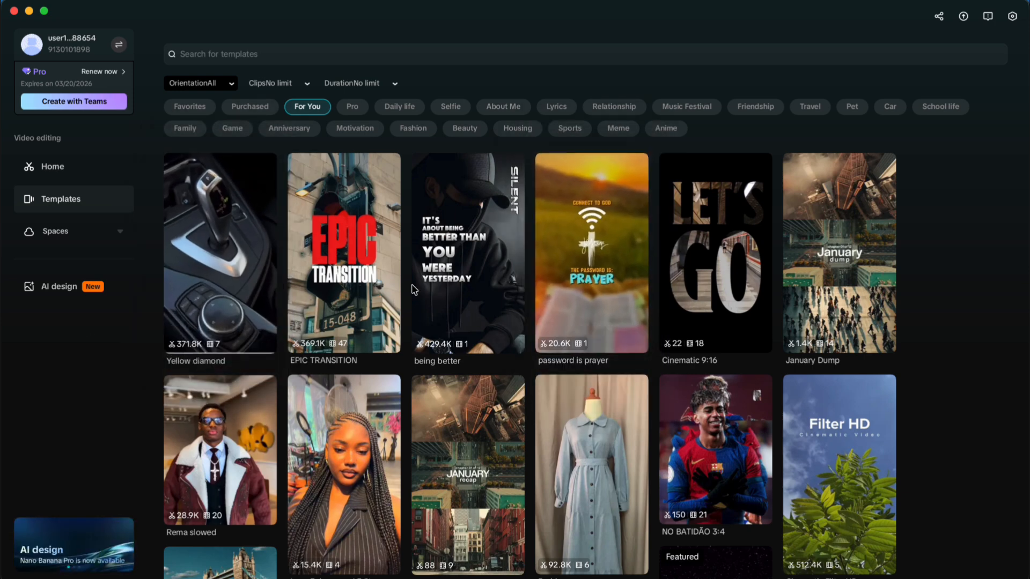
mouse_move(468, 385)
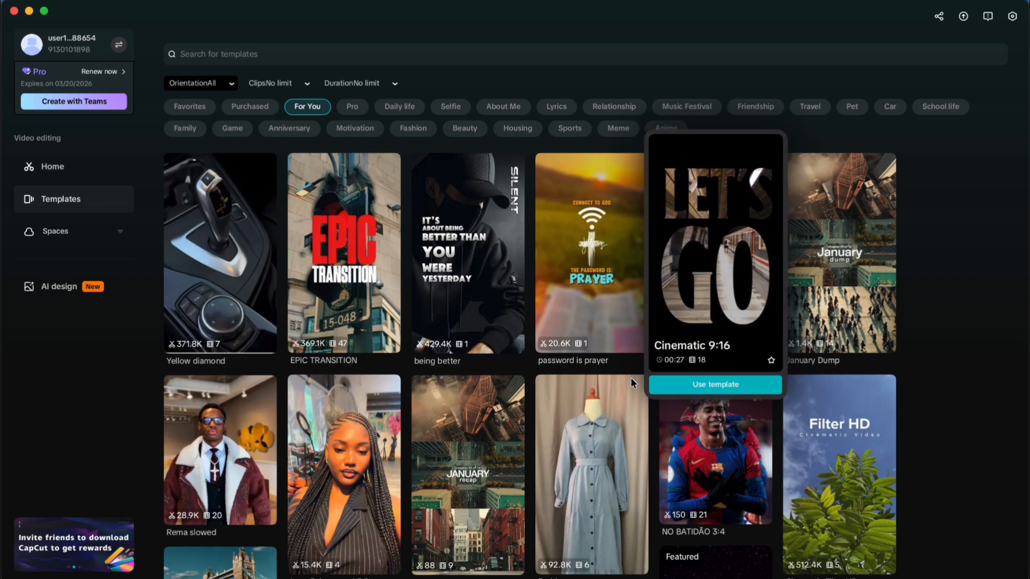
scroll(373, 325, down, 4)
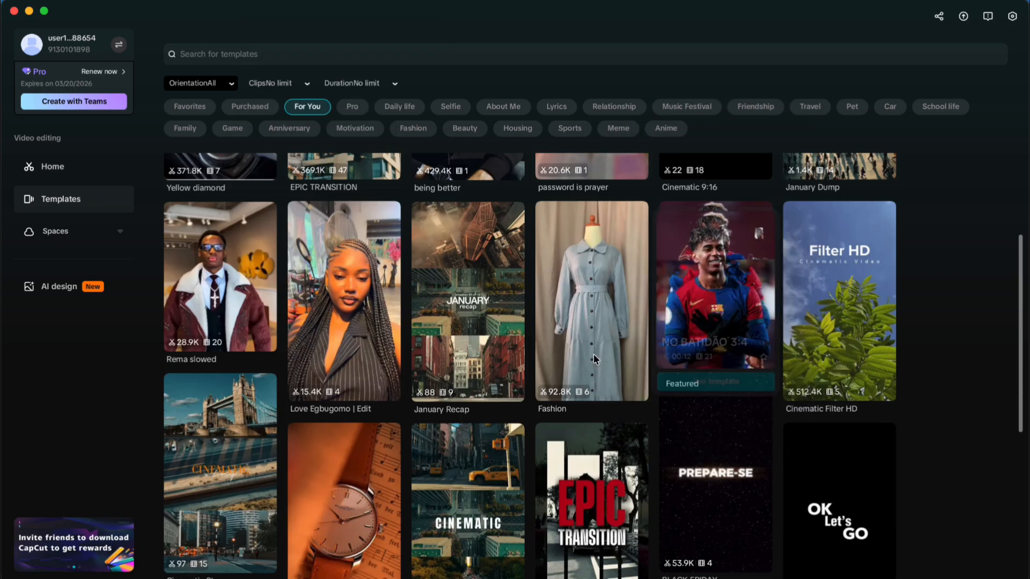
mouse_move(573, 337)
scroll(369, 276, down, 3)
mouse_move(369, 275)
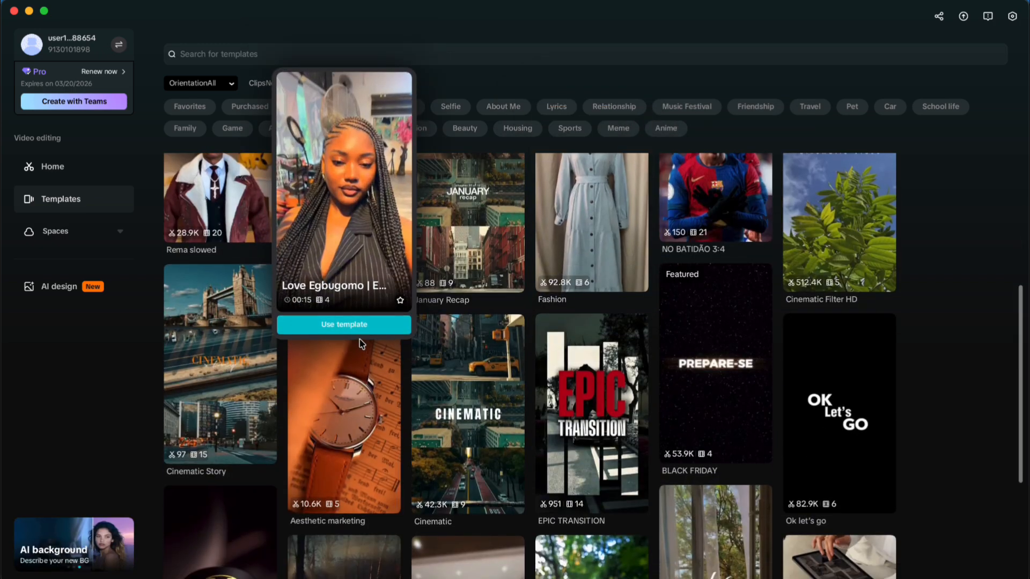
mouse_move(352, 362)
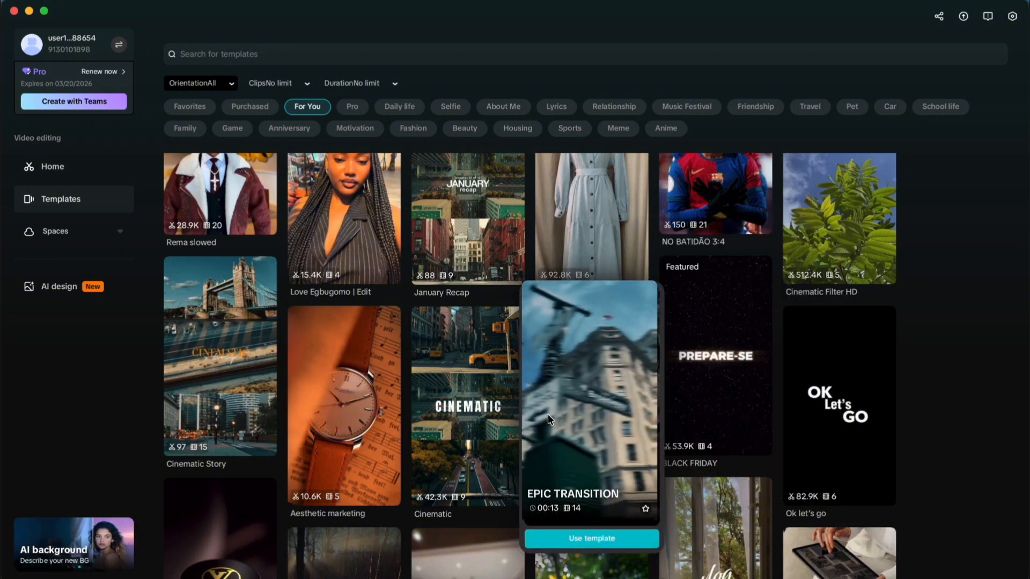
scroll(353, 312, up, 3)
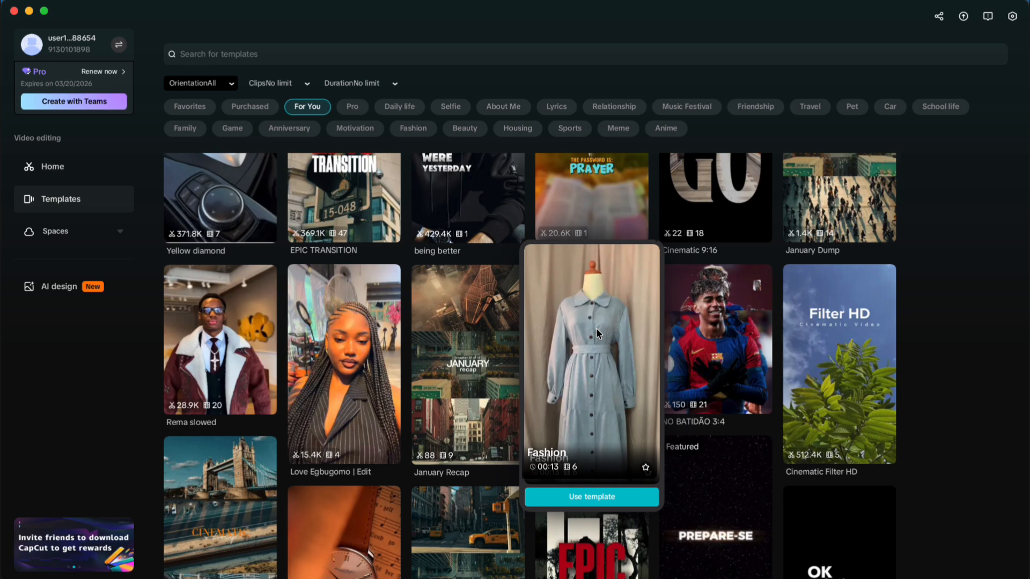
scroll(598, 384, down, 1)
scroll(614, 365, up, 3)
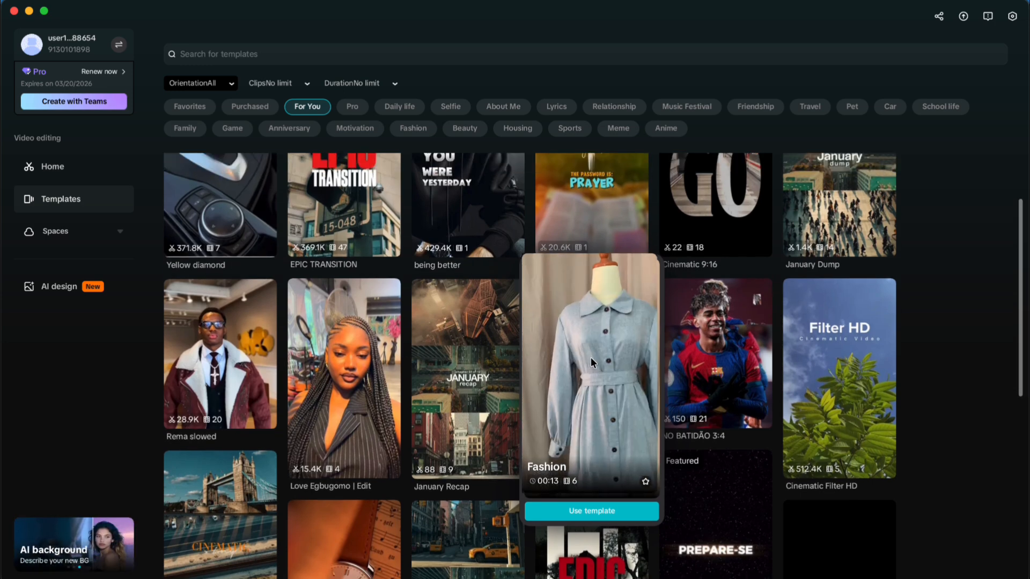
scroll(588, 374, down, 3)
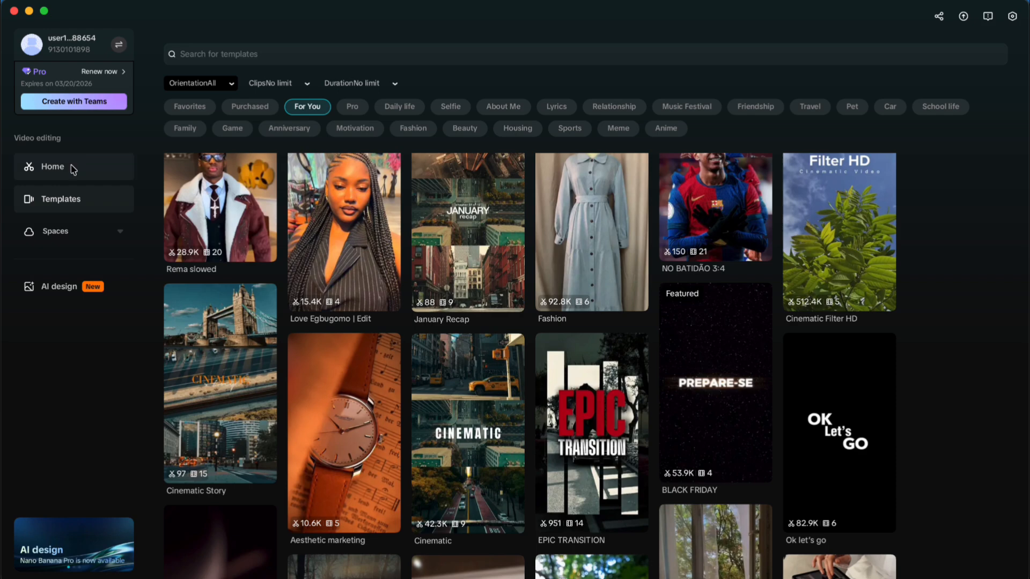
scroll(324, 179, up, 5)
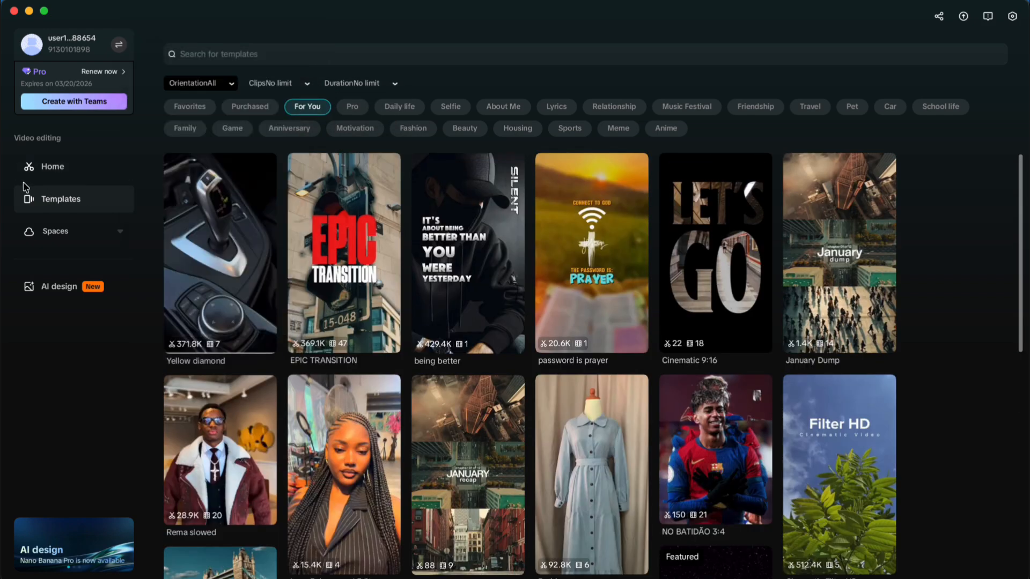
Step: Create a new project from the home page and open the template library inside the editor
click(51, 169)
click(509, 86)
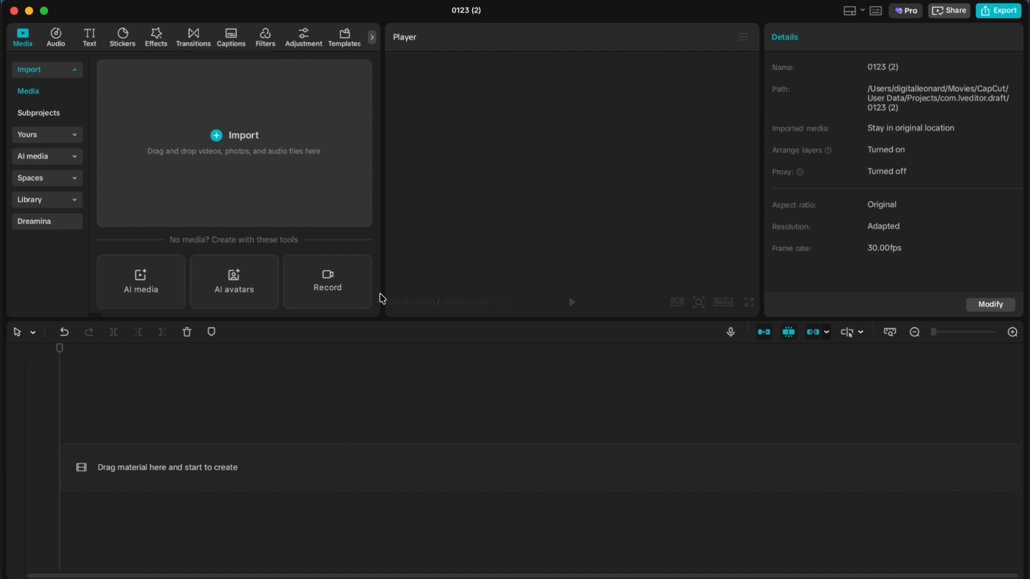
click(341, 42)
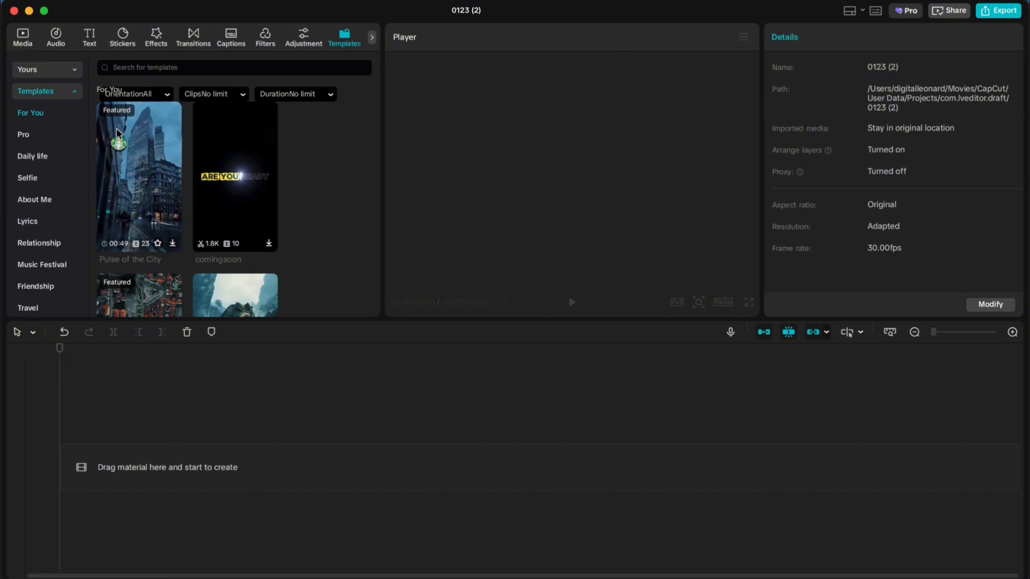
Step: Close the project and browse the template gallery from the home page again
click(15, 10)
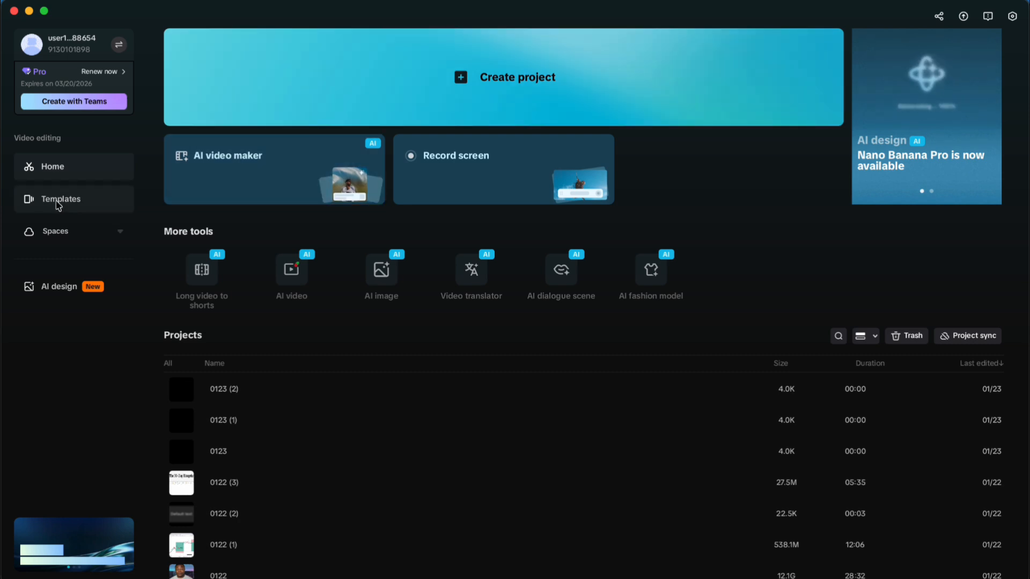
click(54, 203)
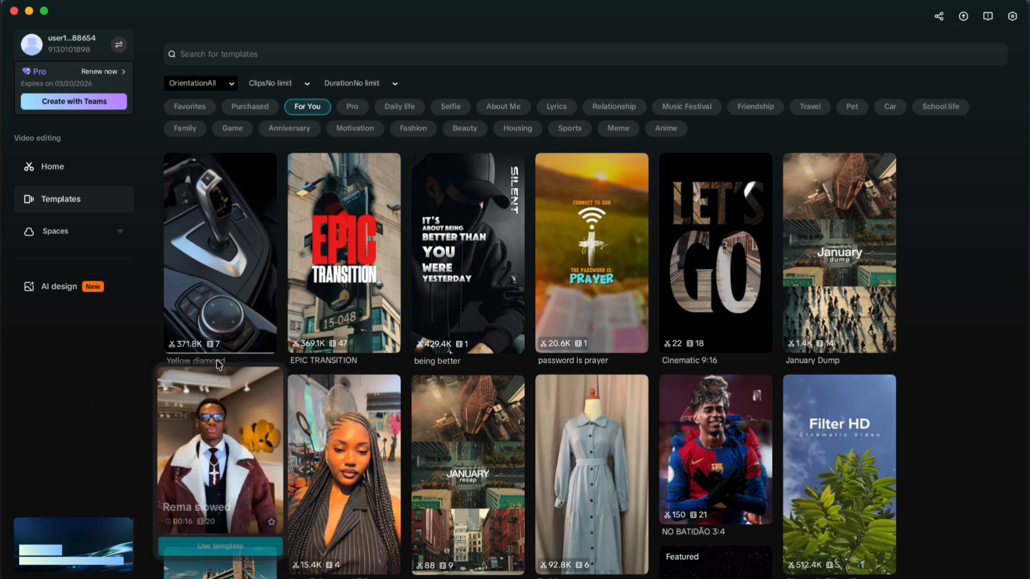
scroll(214, 402, down, 2)
scroll(378, 418, down, 7)
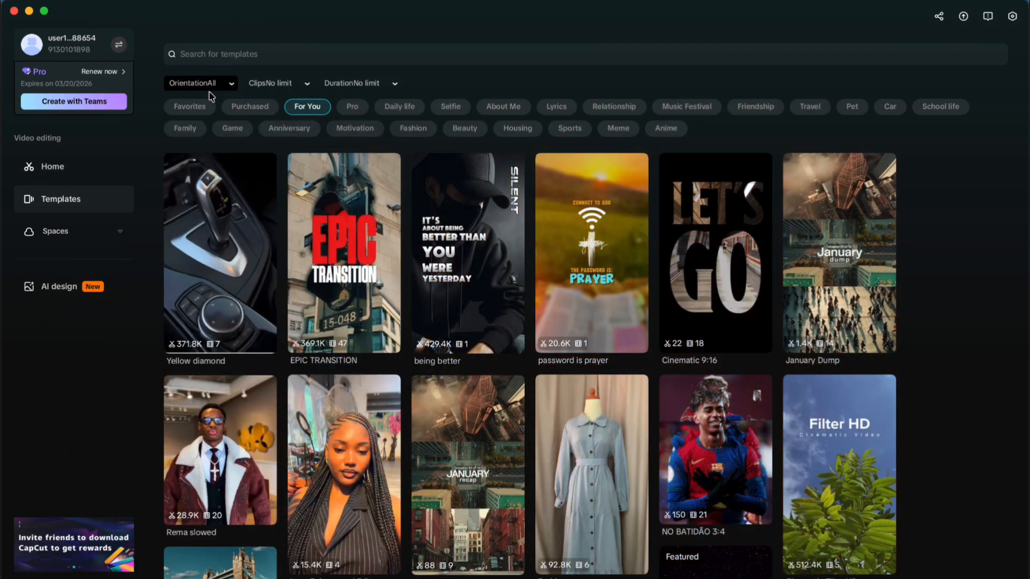
Step: Review the orientation filter options for the templates and preview templates in the gallery, leaving the orientation at All
click(230, 85)
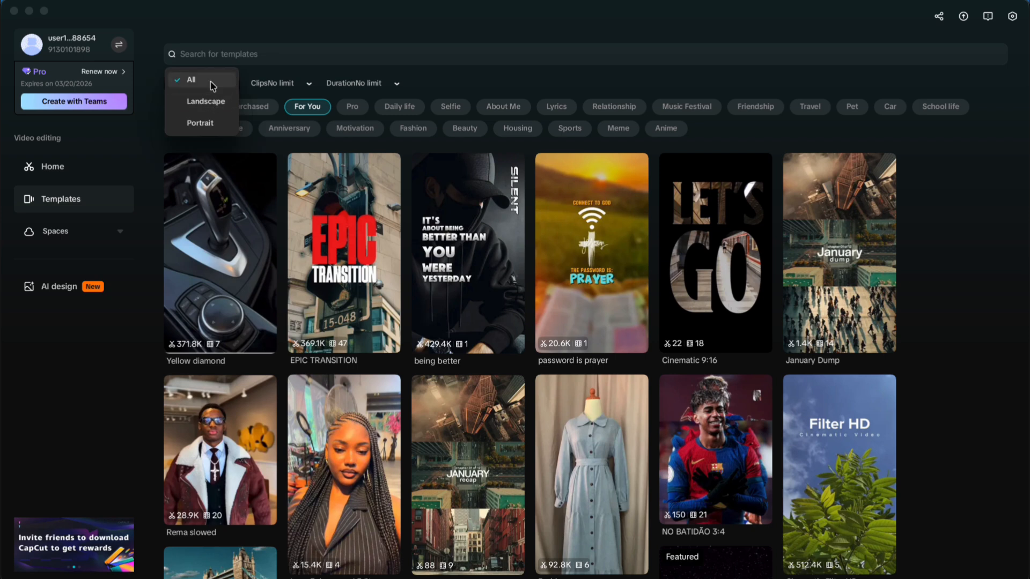
click(96, 420)
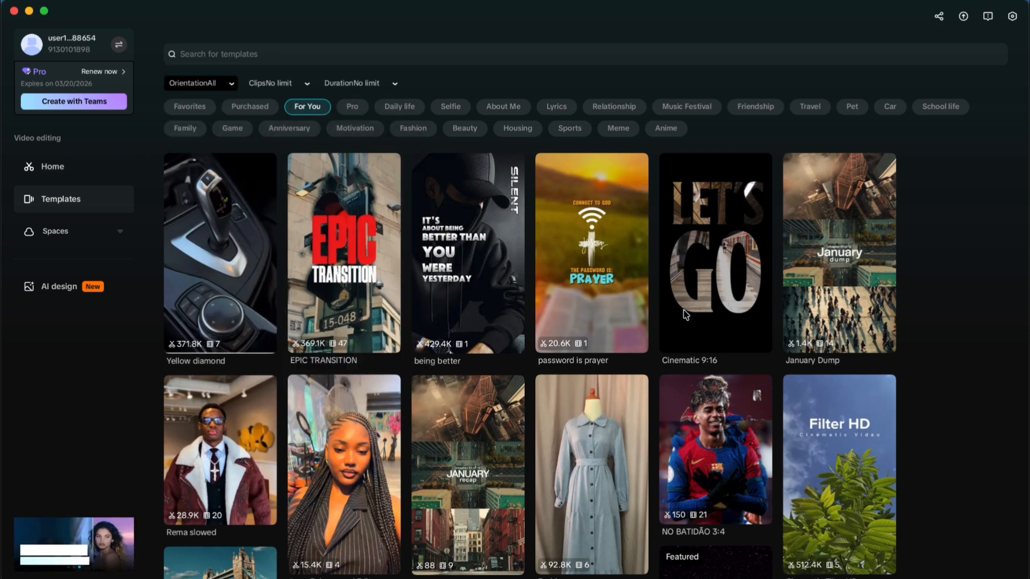
mouse_move(774, 245)
mouse_move(341, 306)
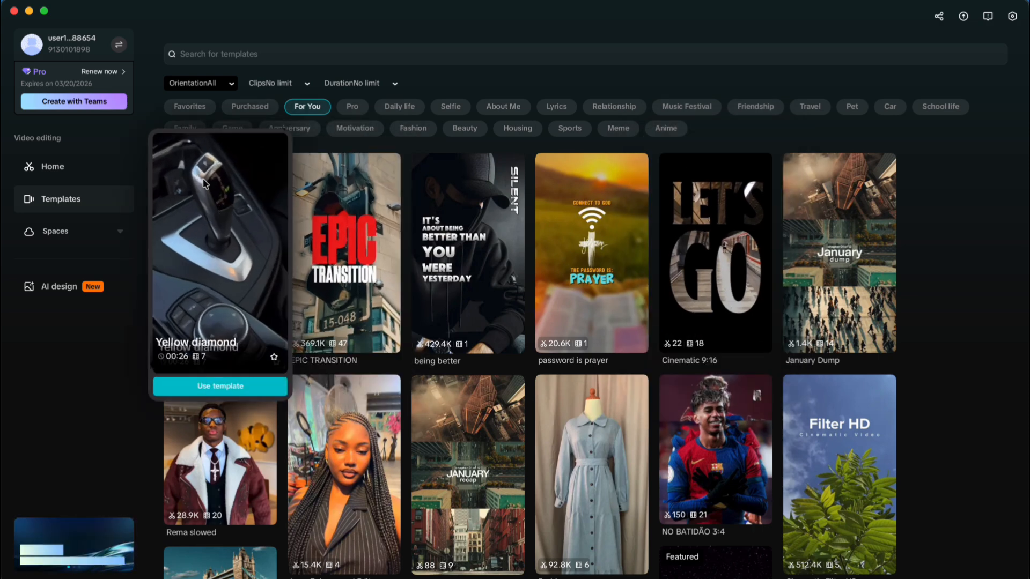
click(229, 87)
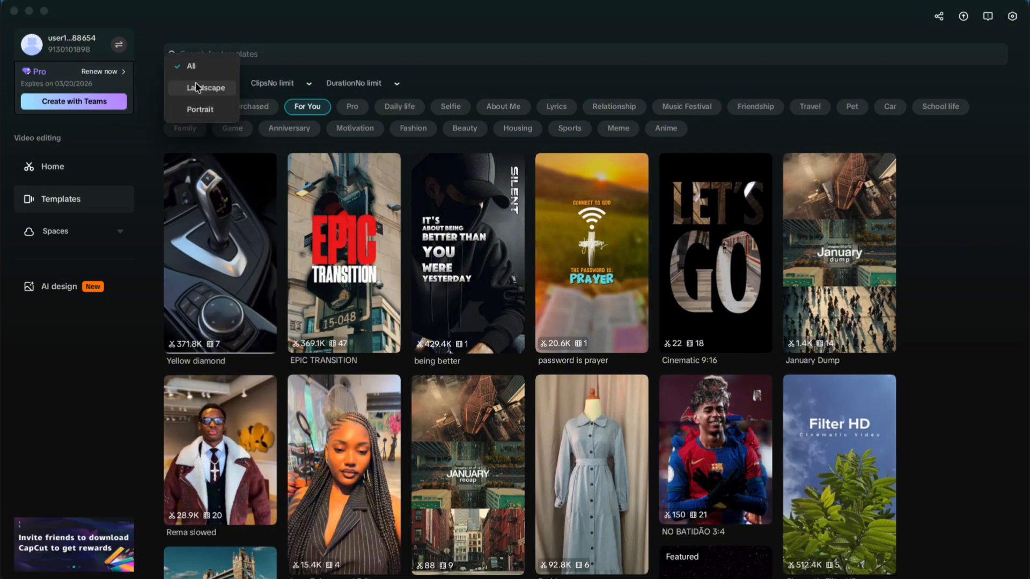
click(102, 374)
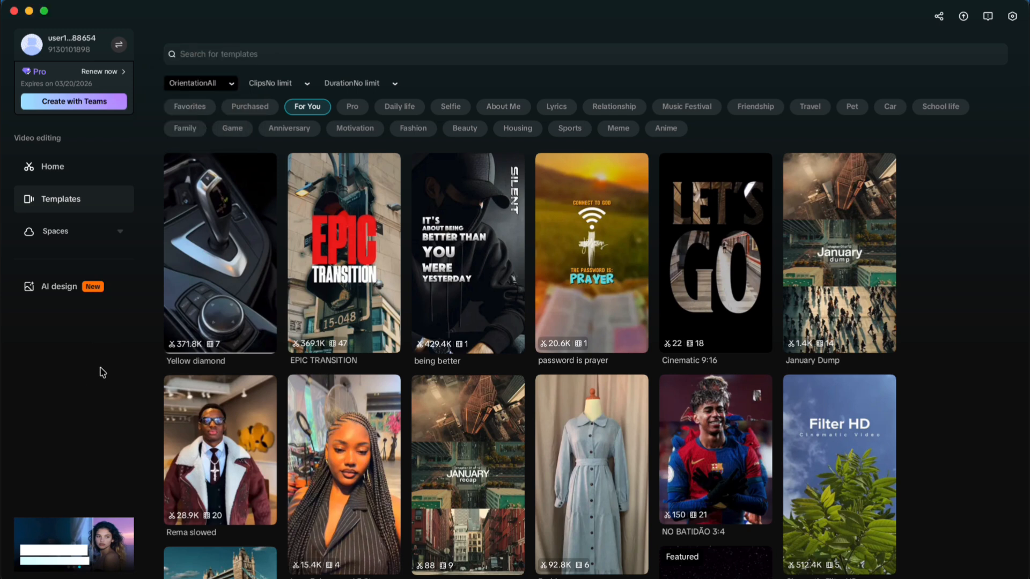
Step: Check the clip-count filter options and compare the clip counts on the password is prayer, EPIC TRANSITION and Yellow diamond previews
click(304, 86)
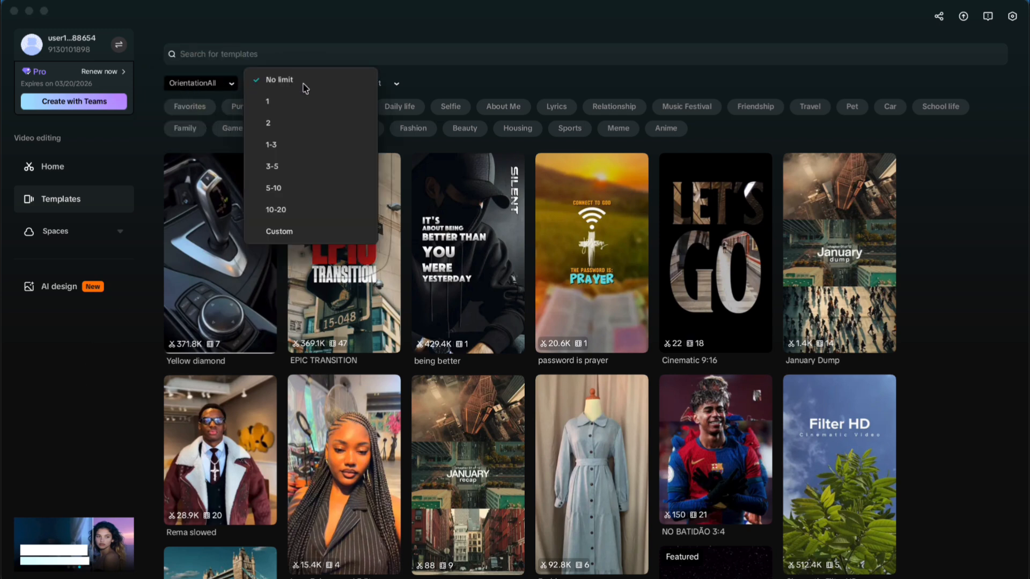
click(86, 429)
mouse_move(592, 324)
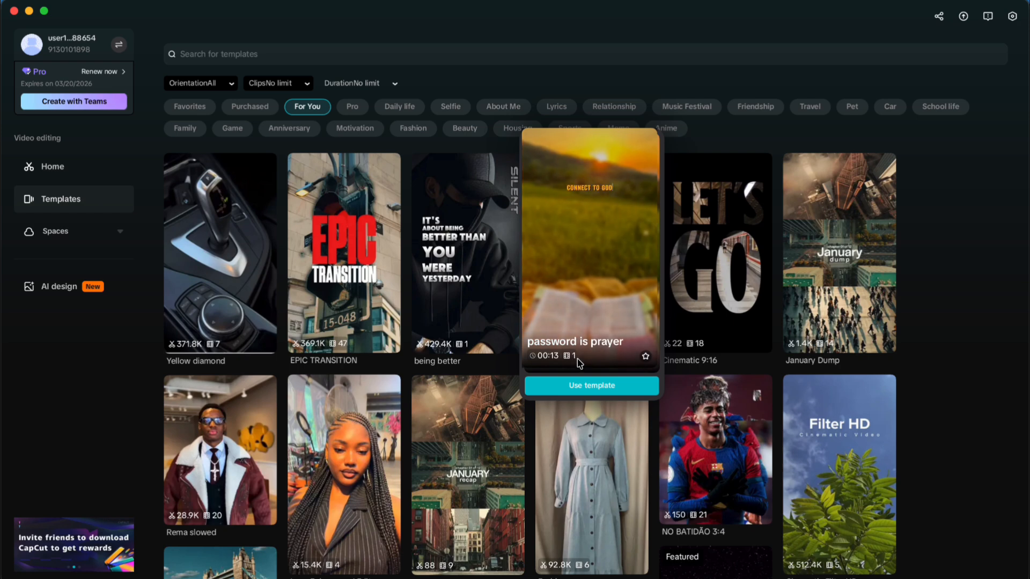
mouse_move(363, 345)
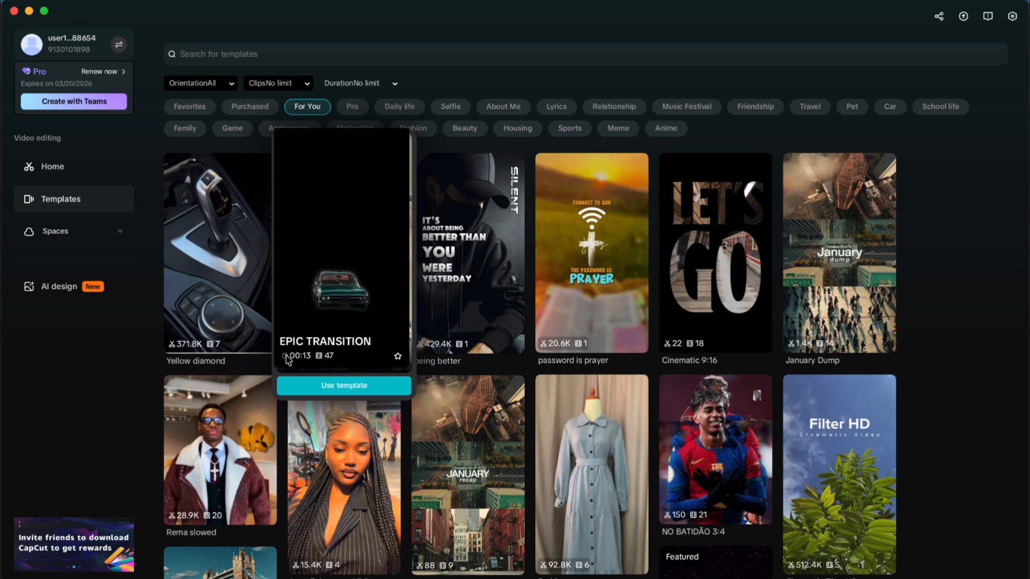
mouse_move(206, 351)
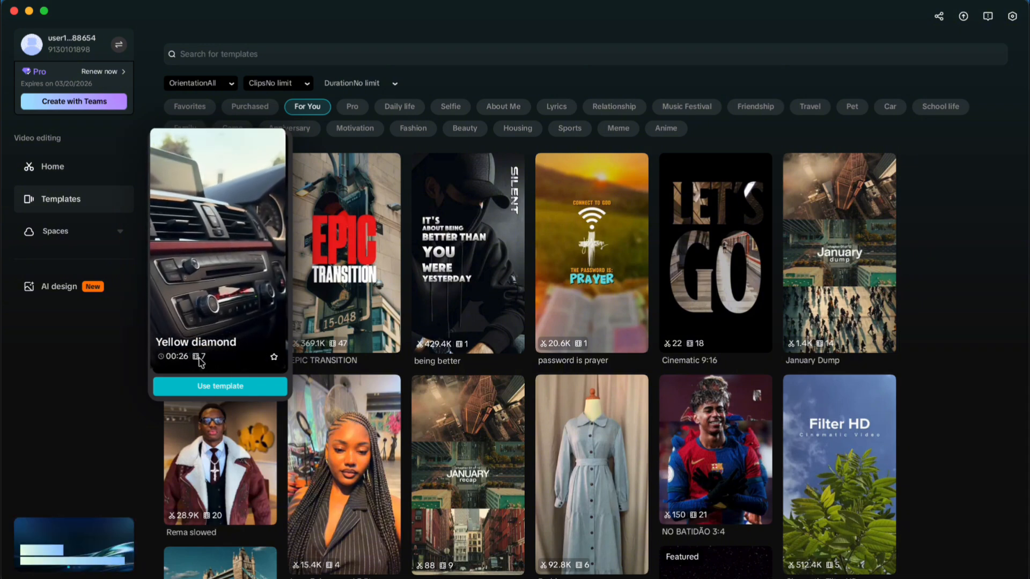
mouse_move(597, 337)
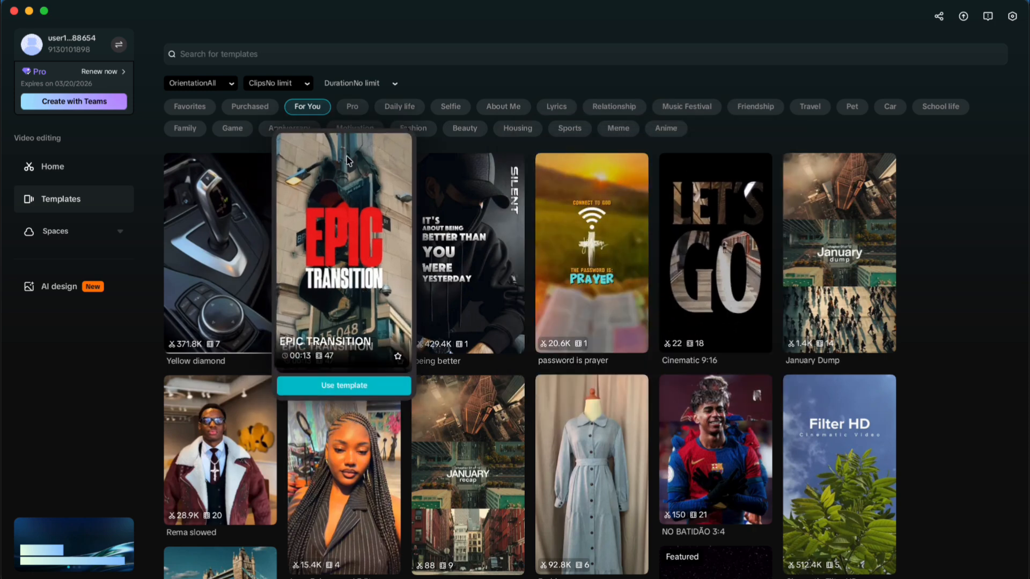
Step: Review the clip-count filter's choices down to the custom range, and the duration filter's options, leaving both at No limit
click(303, 85)
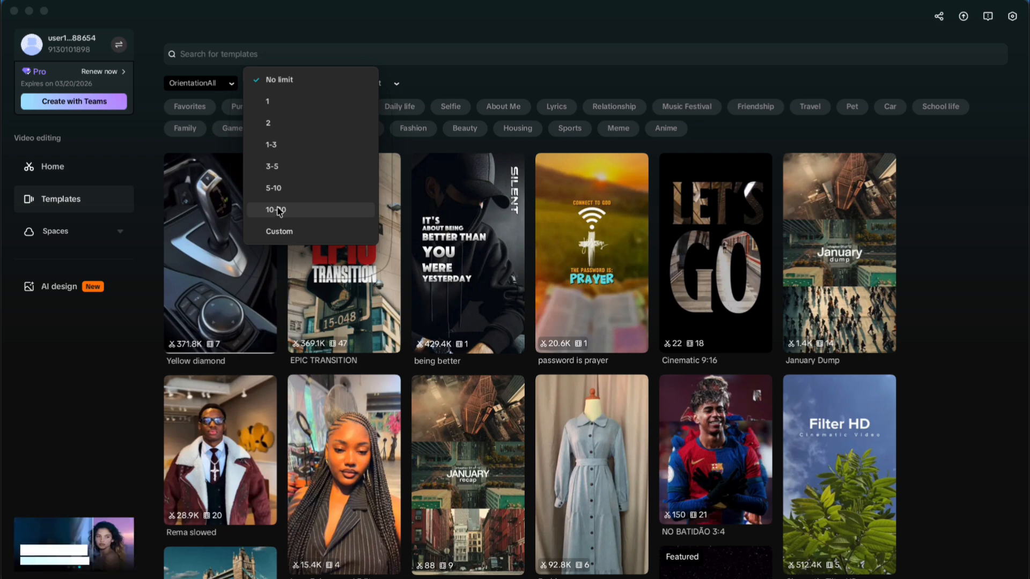
scroll(279, 236, down, 1)
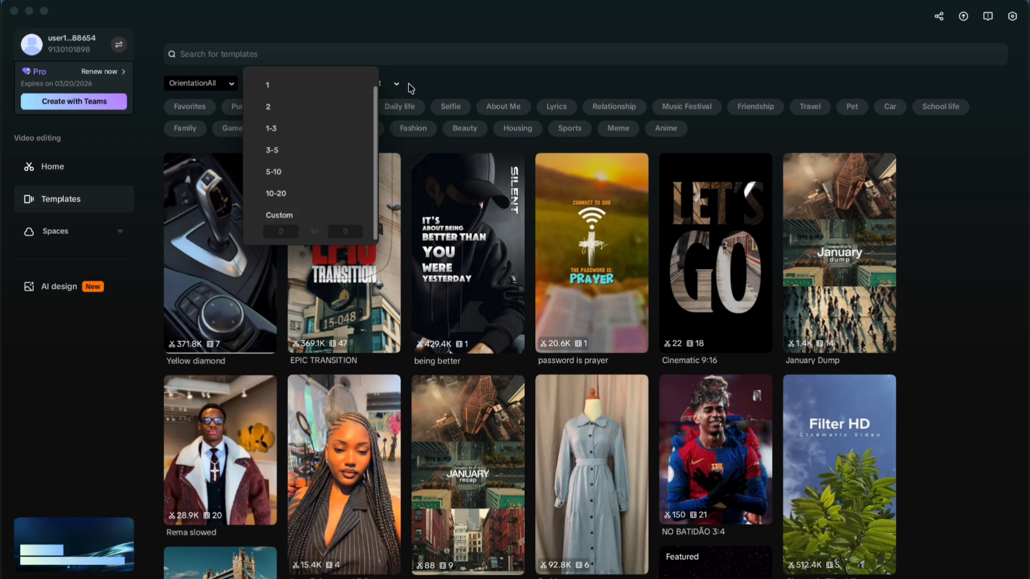
click(451, 78)
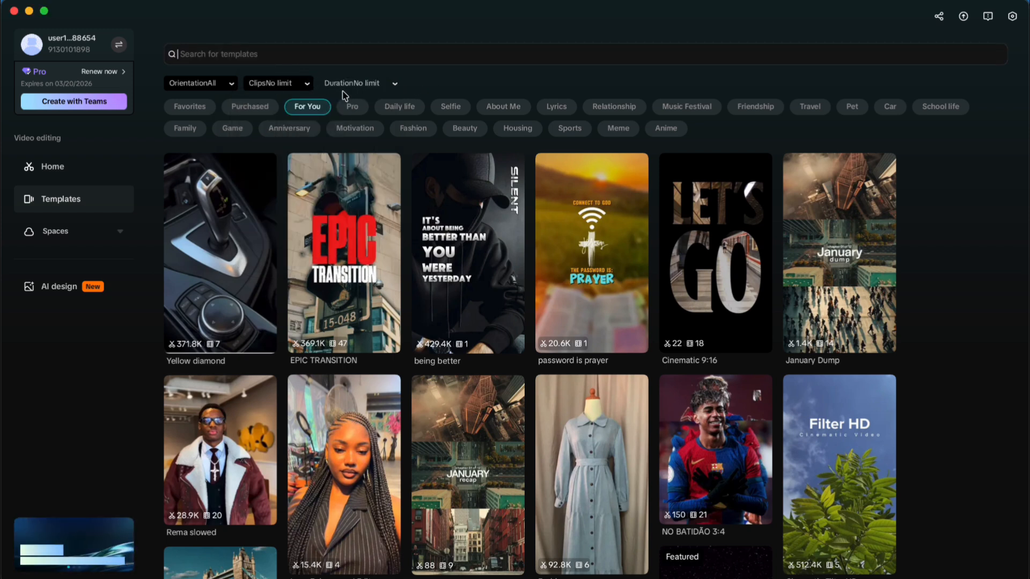
click(392, 86)
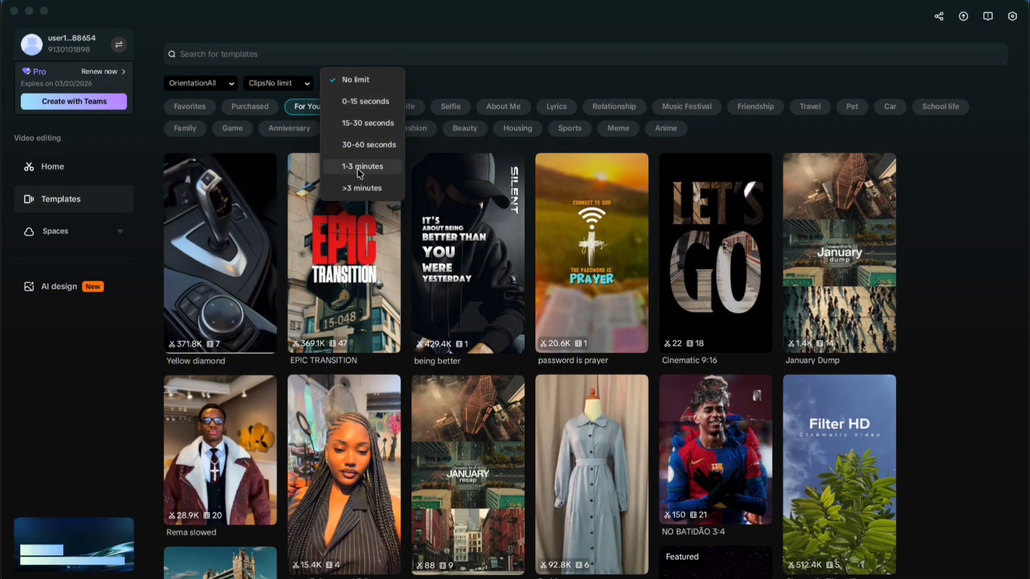
click(510, 43)
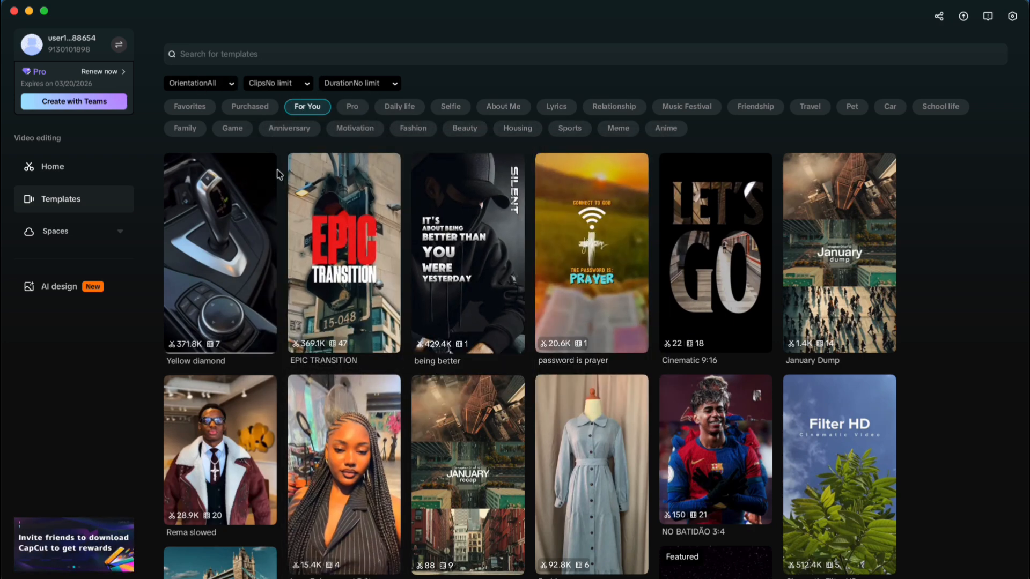
Step: Browse the Pro and Daily life template categories, previewing templates in Daily life
click(354, 109)
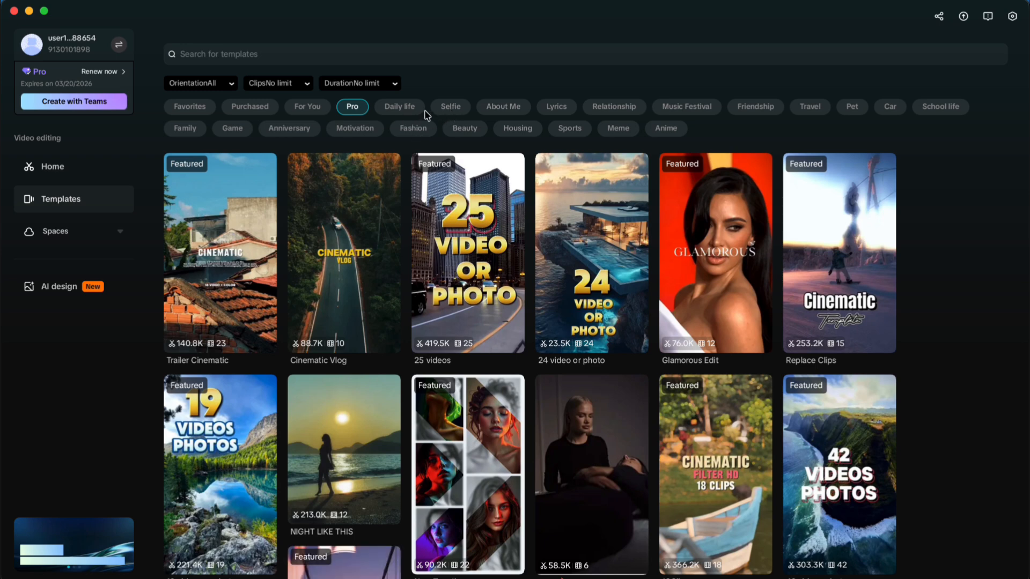
click(401, 107)
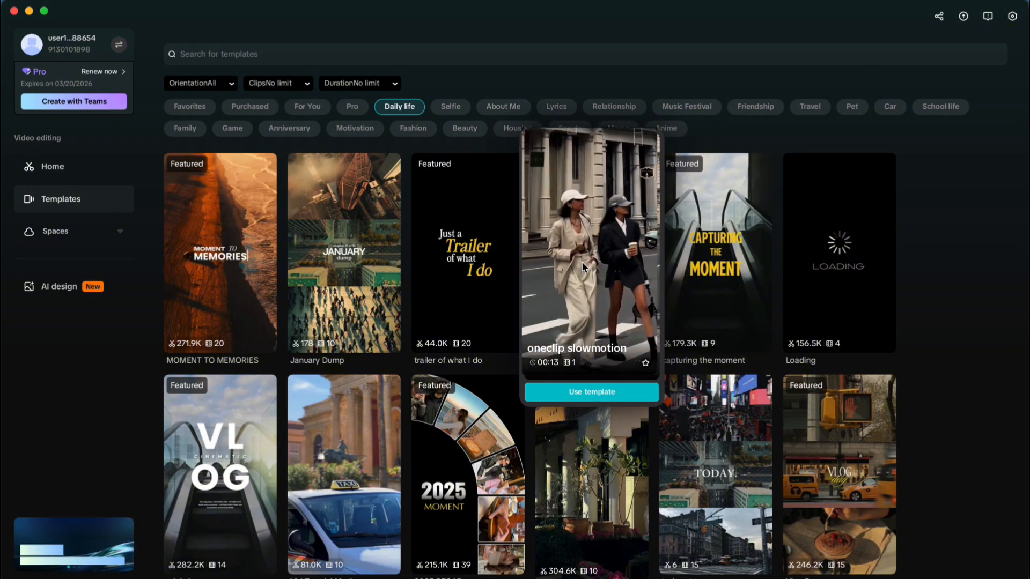
scroll(480, 471, down, 2)
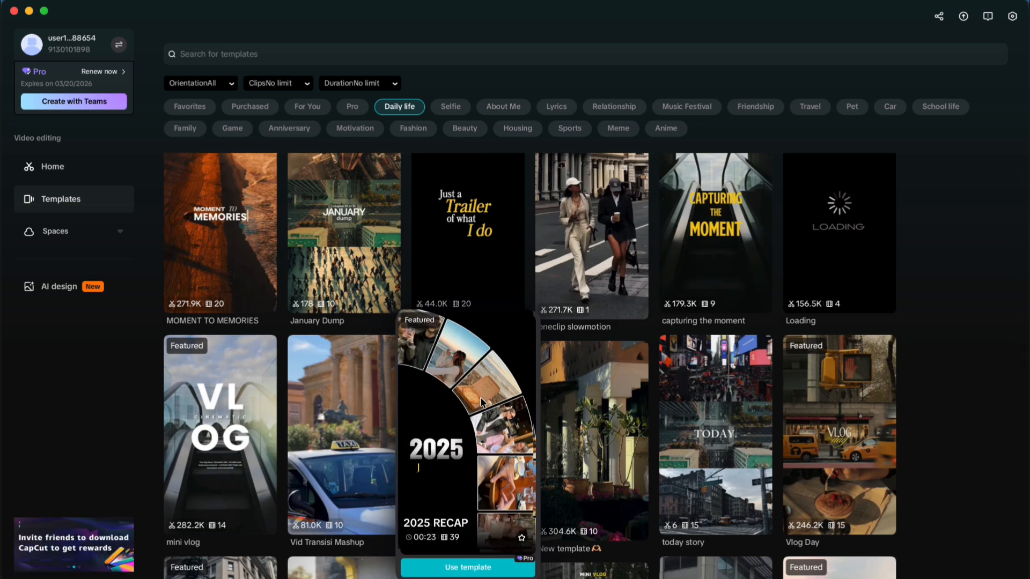
scroll(474, 453, down, 1)
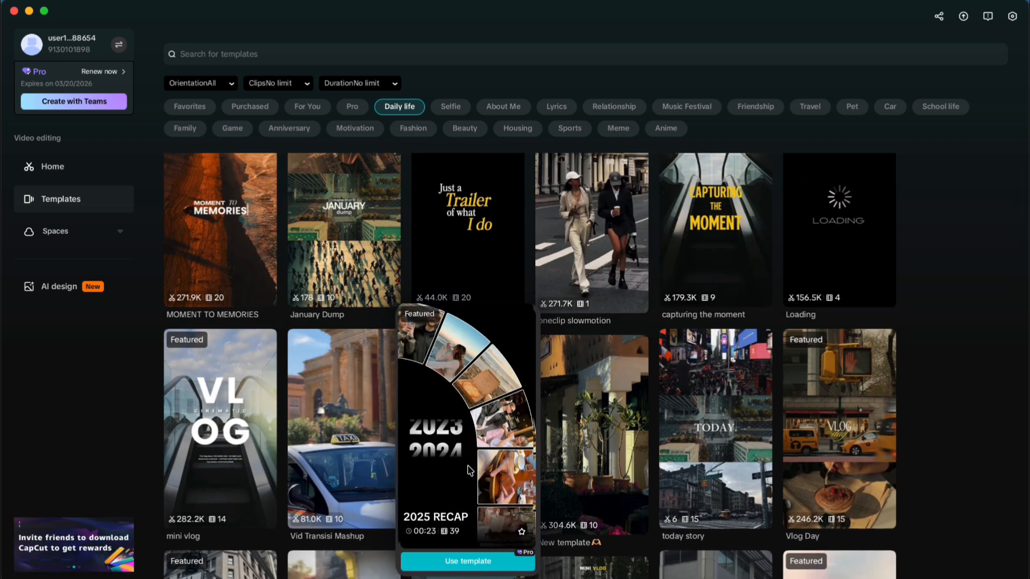
scroll(470, 470, down, 1)
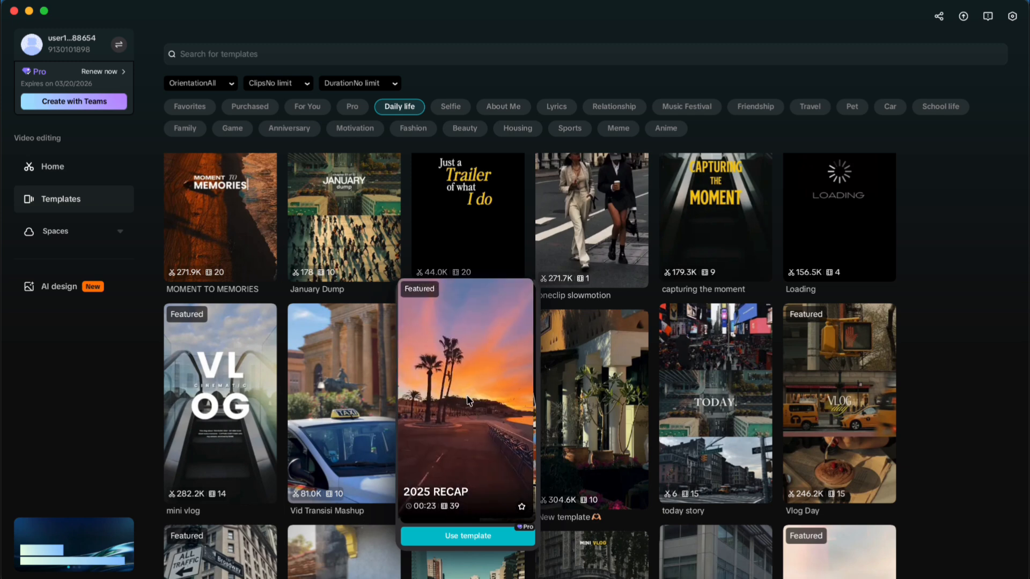
mouse_move(225, 308)
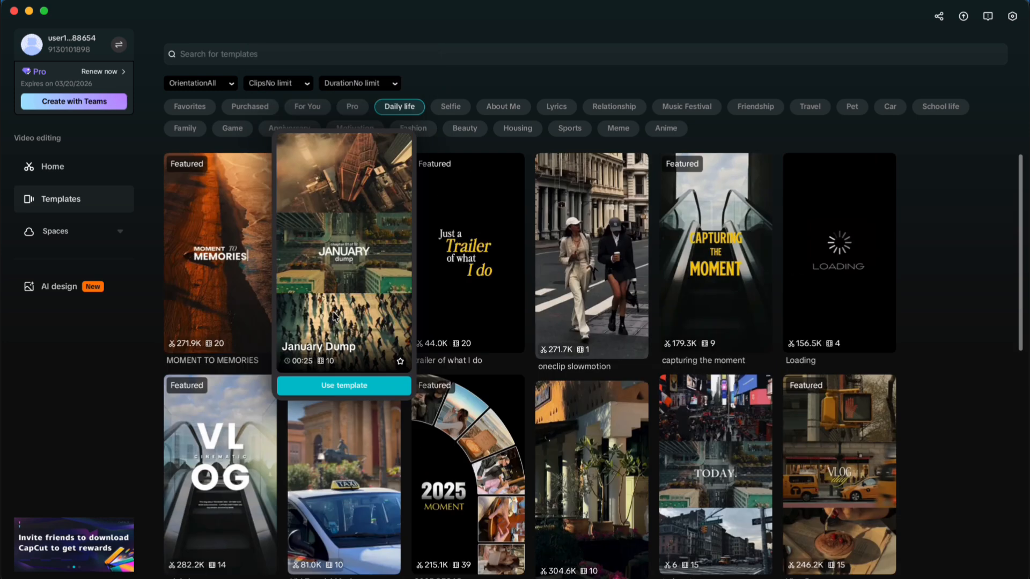
Step: Preview Daily life templates such as 2025 RECAP, New template, oneclip slowmotion and January Dump, comparing their durations and clip counts
mouse_move(606, 261)
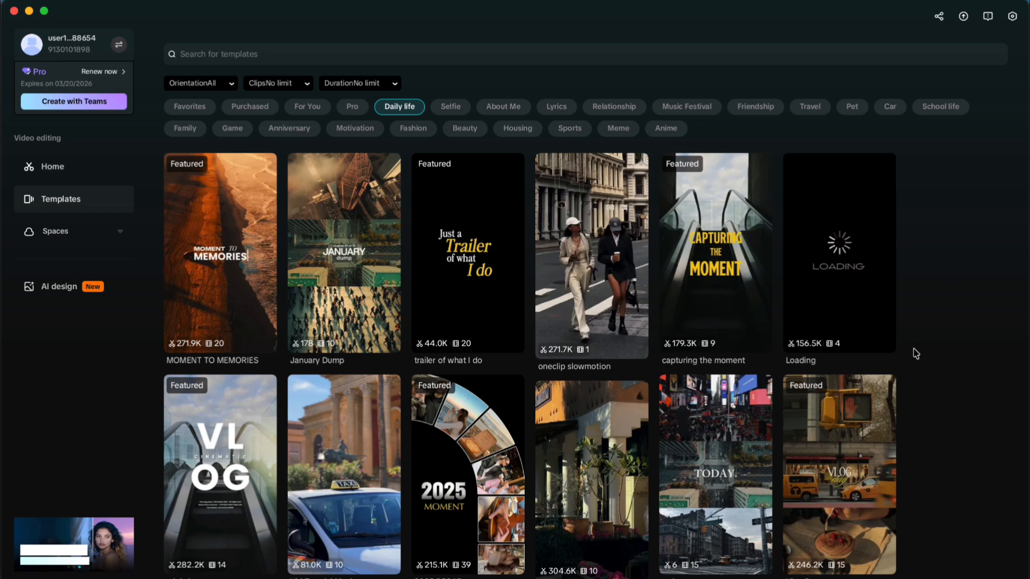
scroll(915, 353, down, 1)
mouse_move(454, 553)
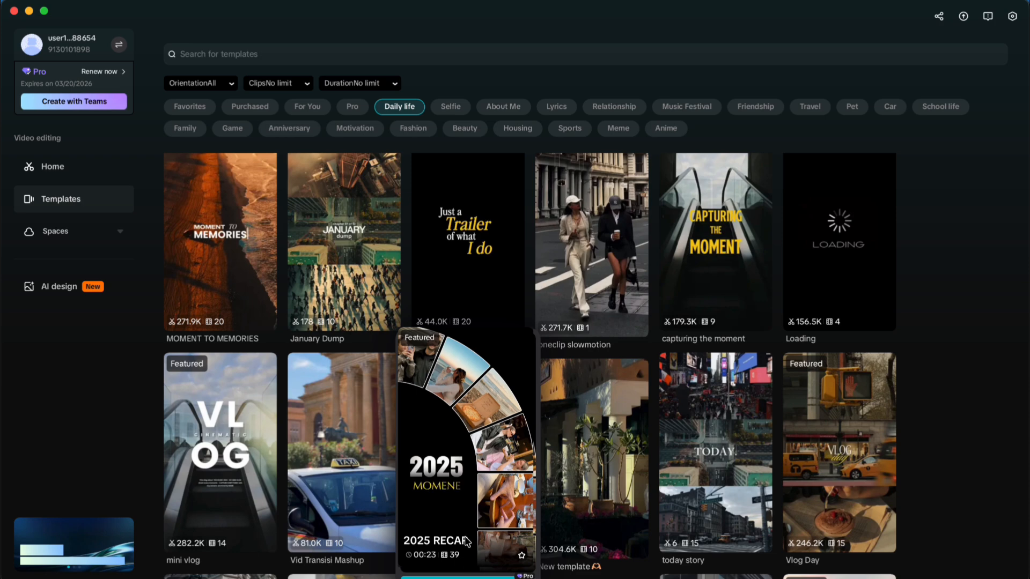
mouse_move(596, 420)
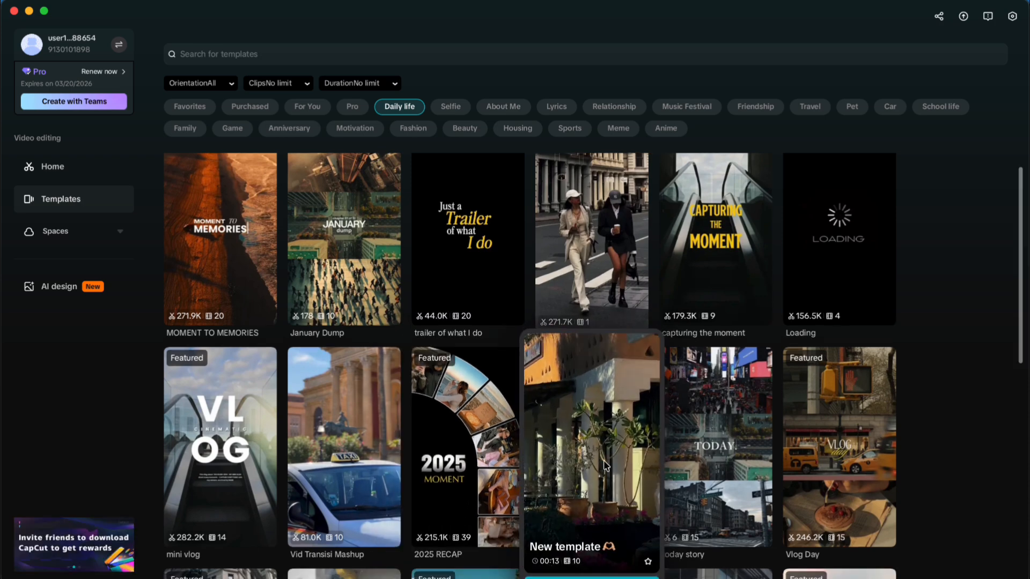
scroll(596, 421, down, 2)
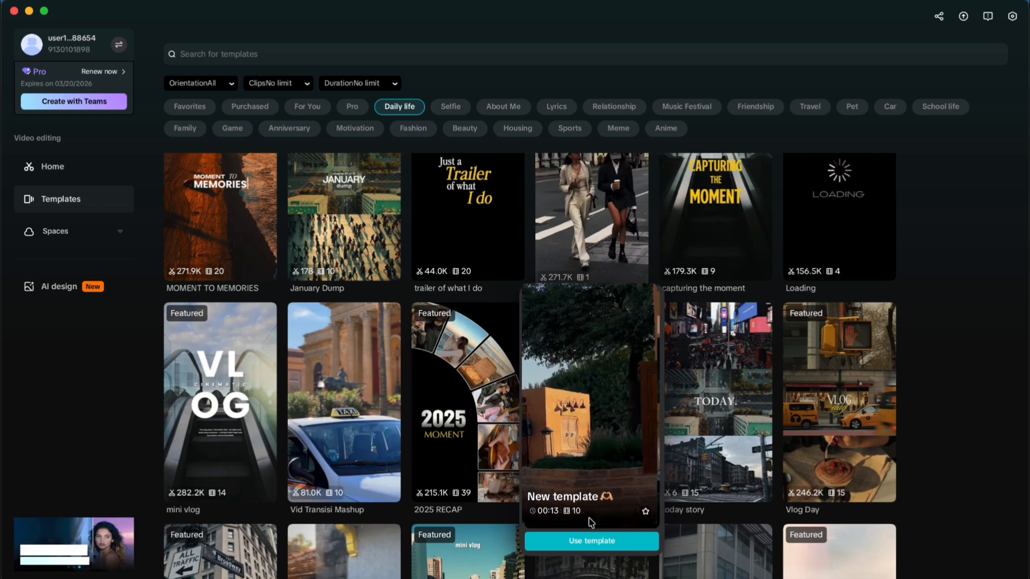
scroll(590, 321, up, 1)
mouse_move(589, 215)
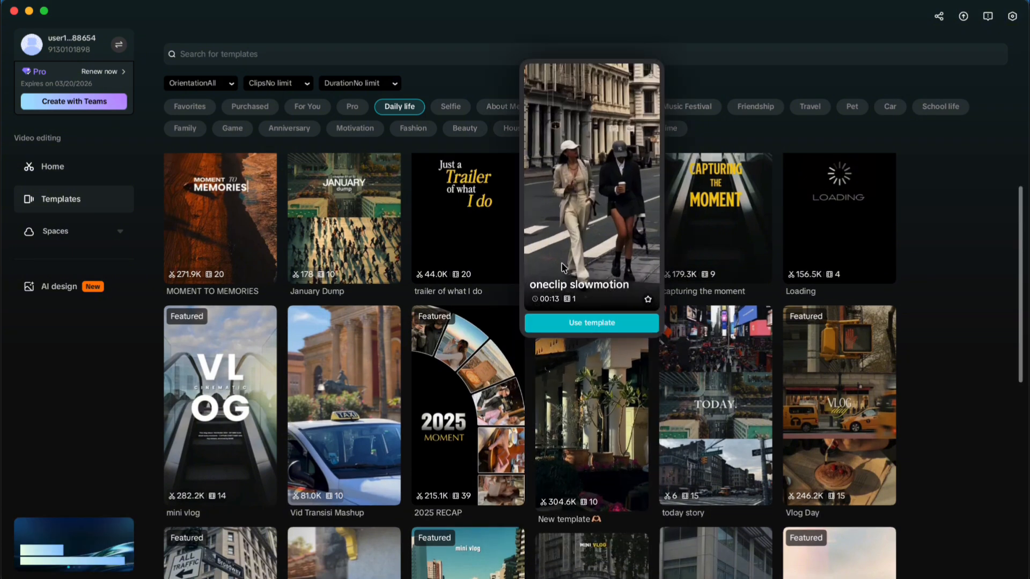
mouse_move(357, 220)
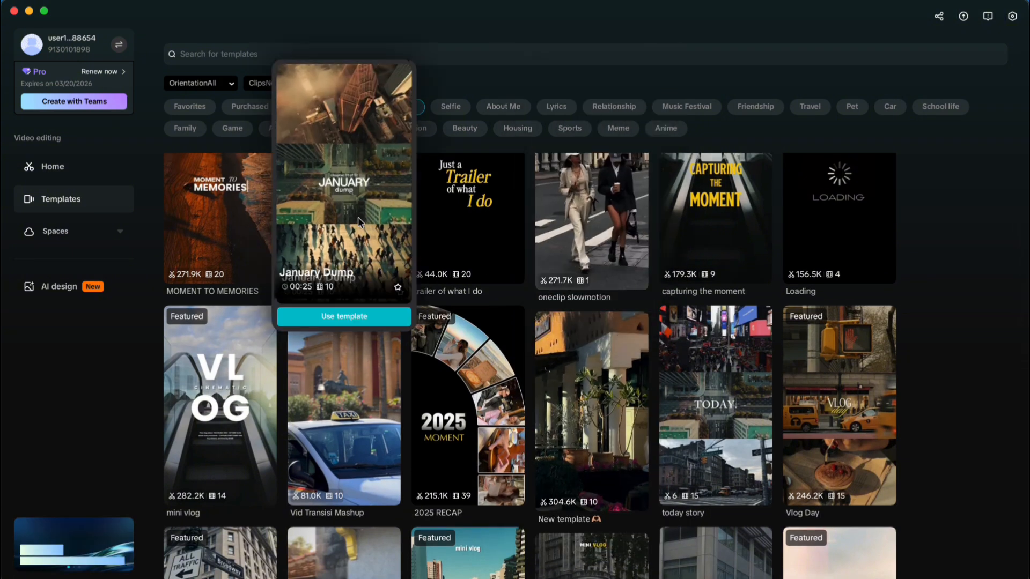
Step: Open the capturing the moment template from the Daily life category and use it for a new project
mouse_move(724, 214)
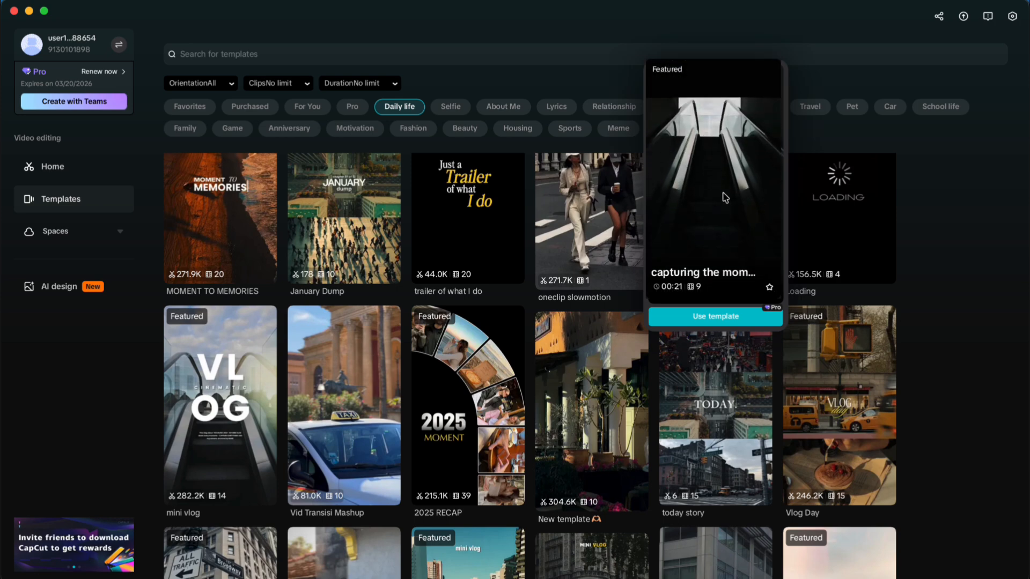
click(720, 188)
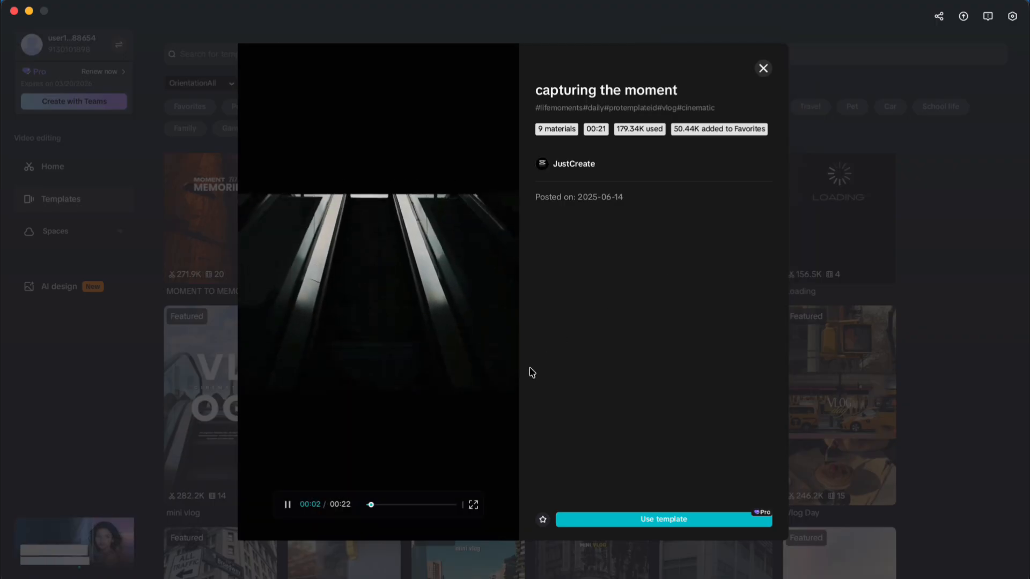
click(653, 520)
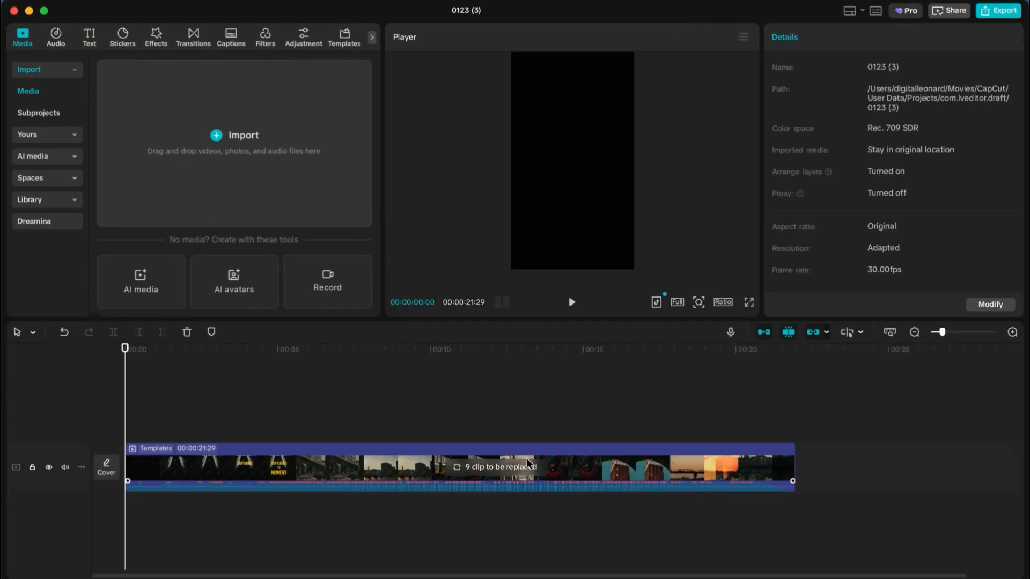
Step: Preview the template's opening on the timeline, select the template clip and set its first text paragraph to Digital
click(361, 349)
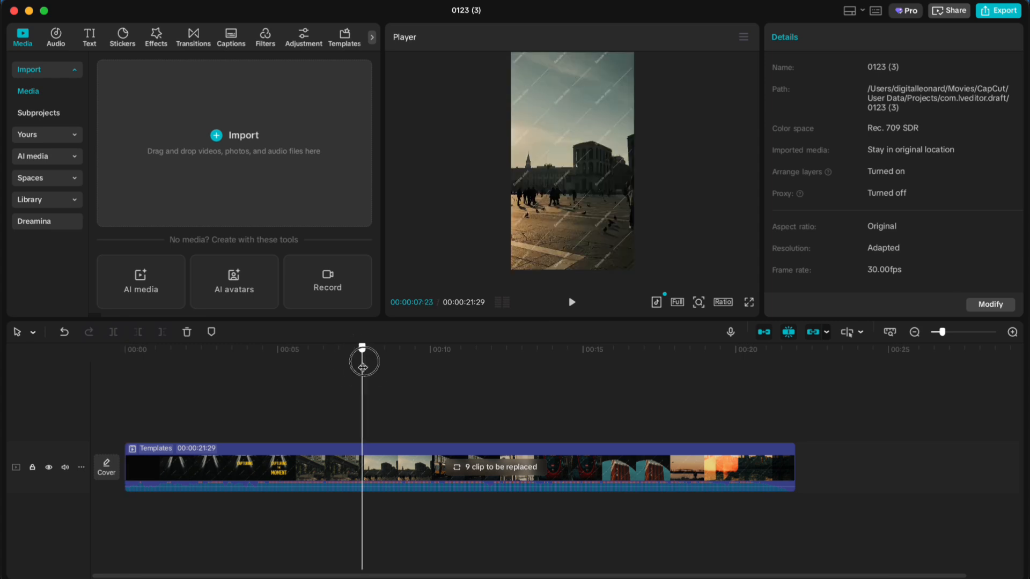
click(326, 400)
click(240, 404)
click(317, 485)
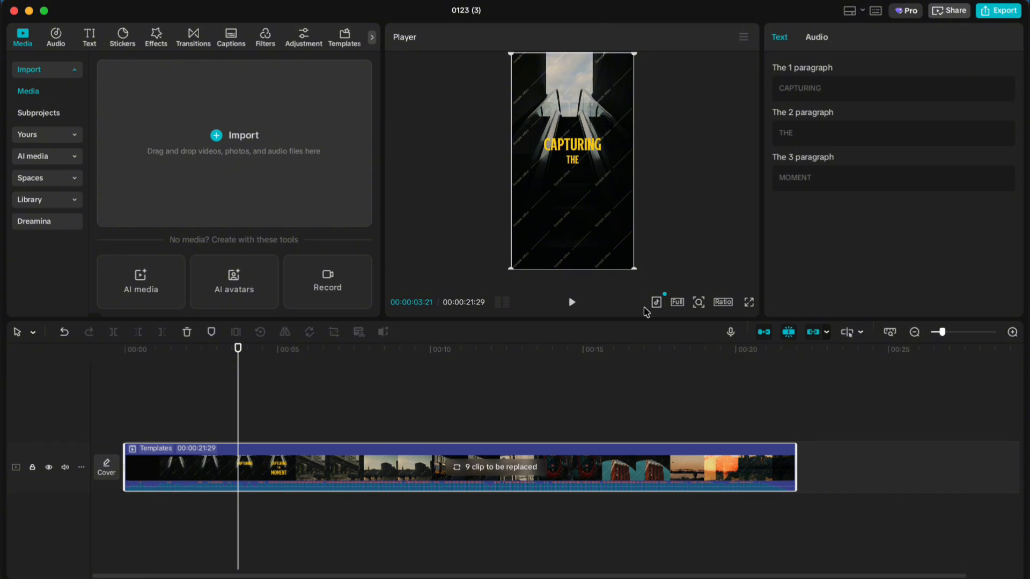
drag(831, 87, 756, 82)
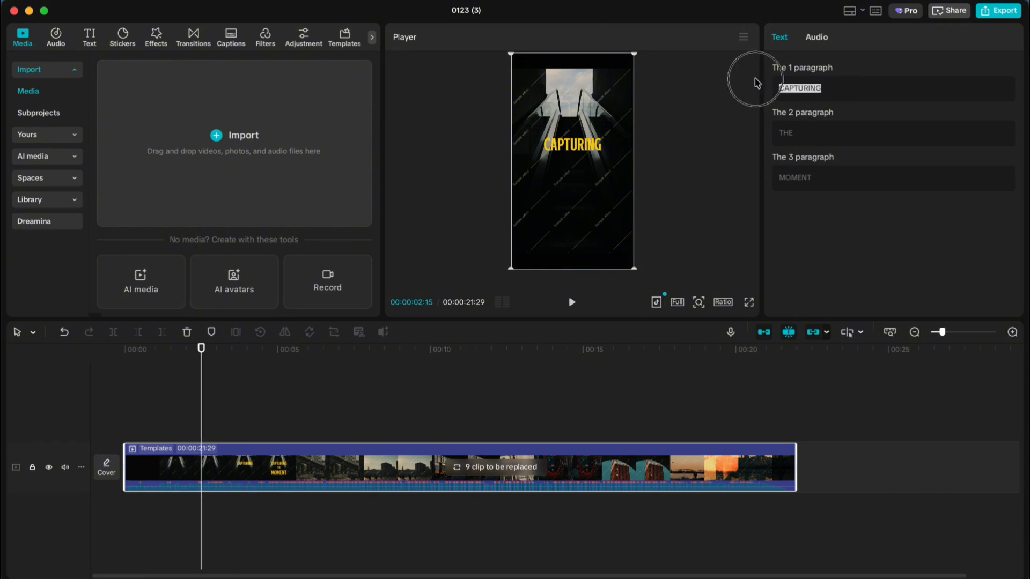
text(Digital)
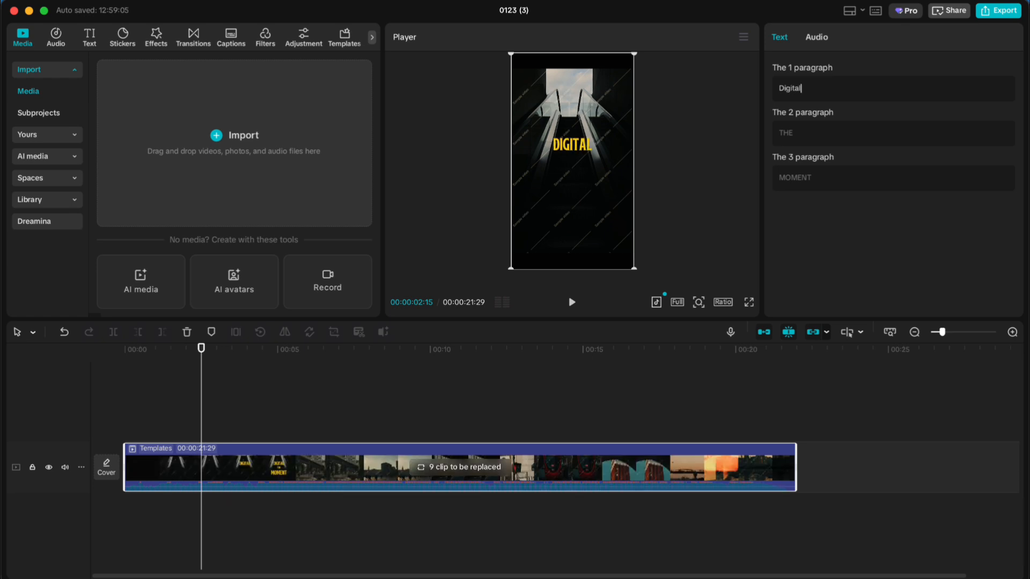
Step: Replace THE in the second text paragraph with the creator's name and preview the full title through the third paragraph
click(805, 137)
click(753, 138)
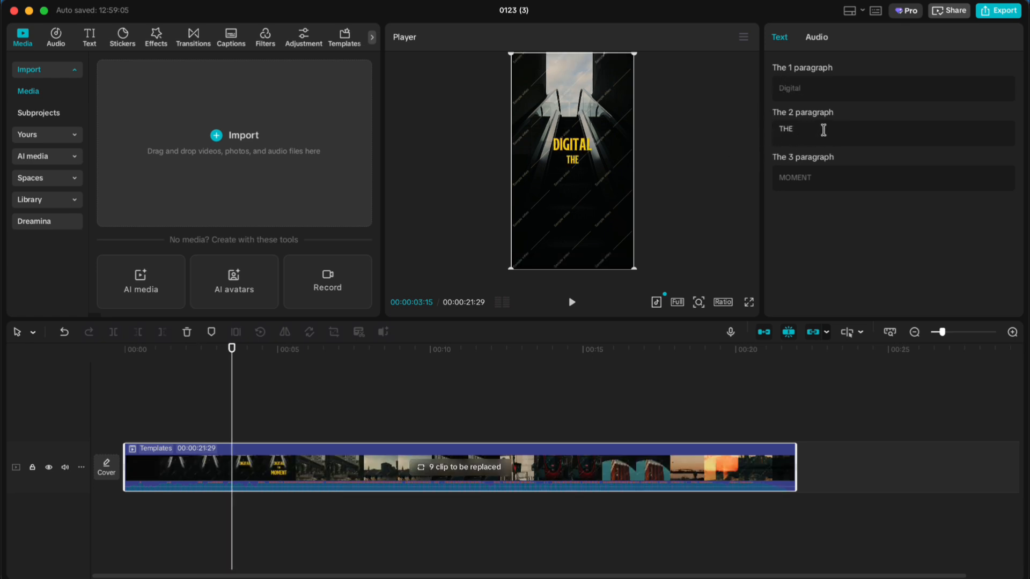
drag(823, 130, 748, 137)
text(Leonard)
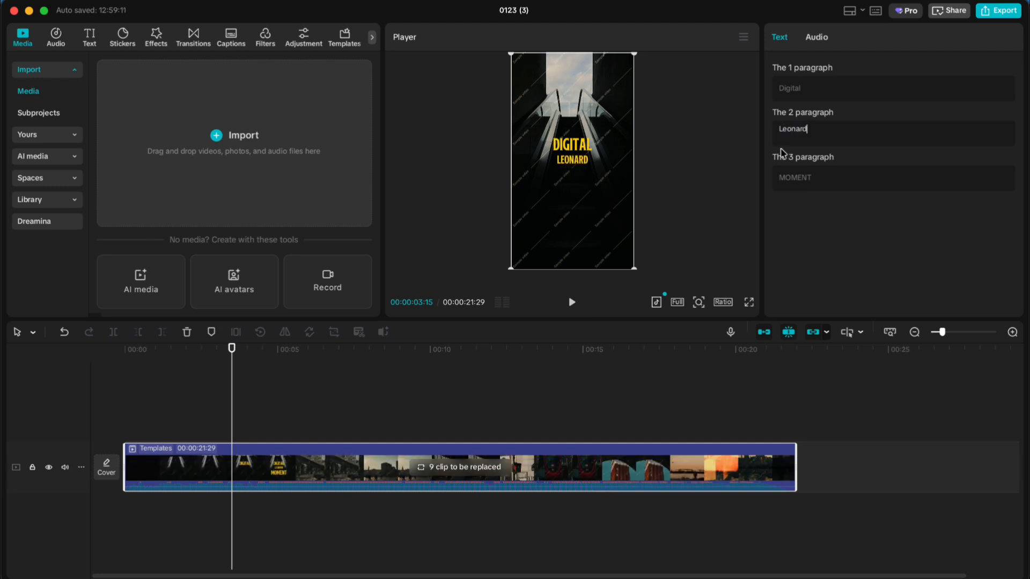
click(812, 182)
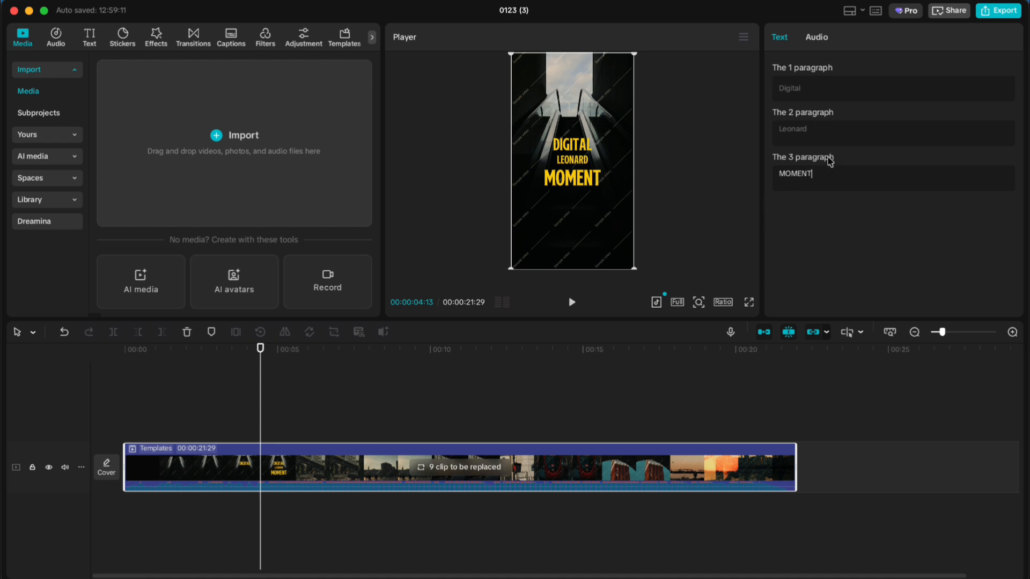
Step: Clear the second text paragraph, preview the title without it, and set that paragraph to MOMENT
drag(823, 133, 761, 137)
key(BackSpace)
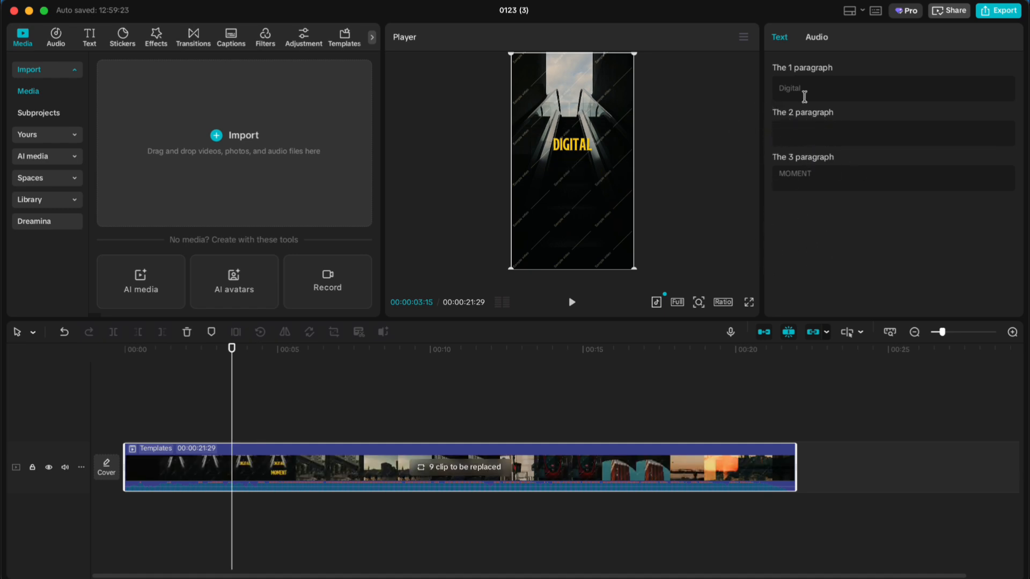
click(804, 97)
drag(384, 362, 272, 411)
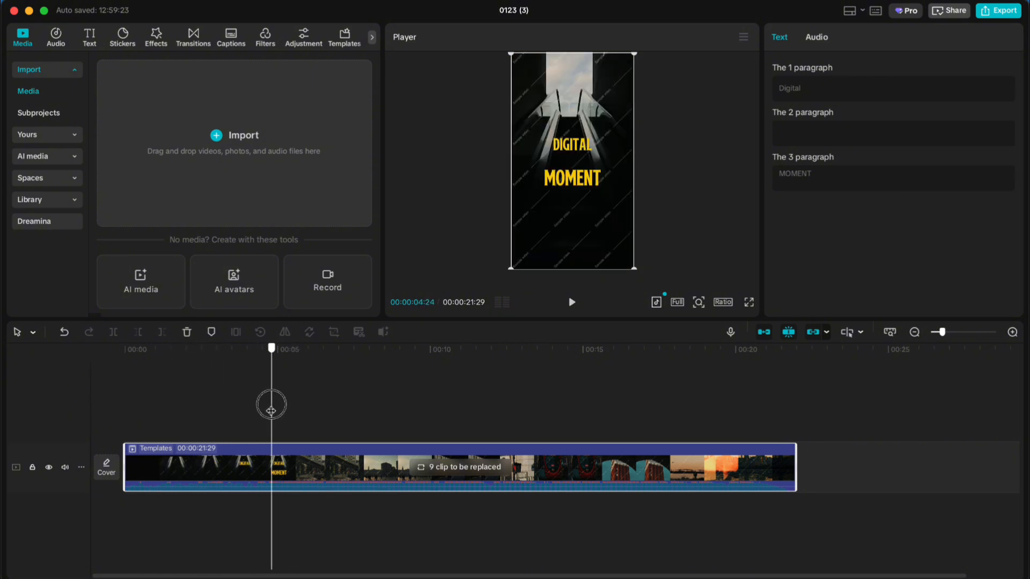
click(781, 135)
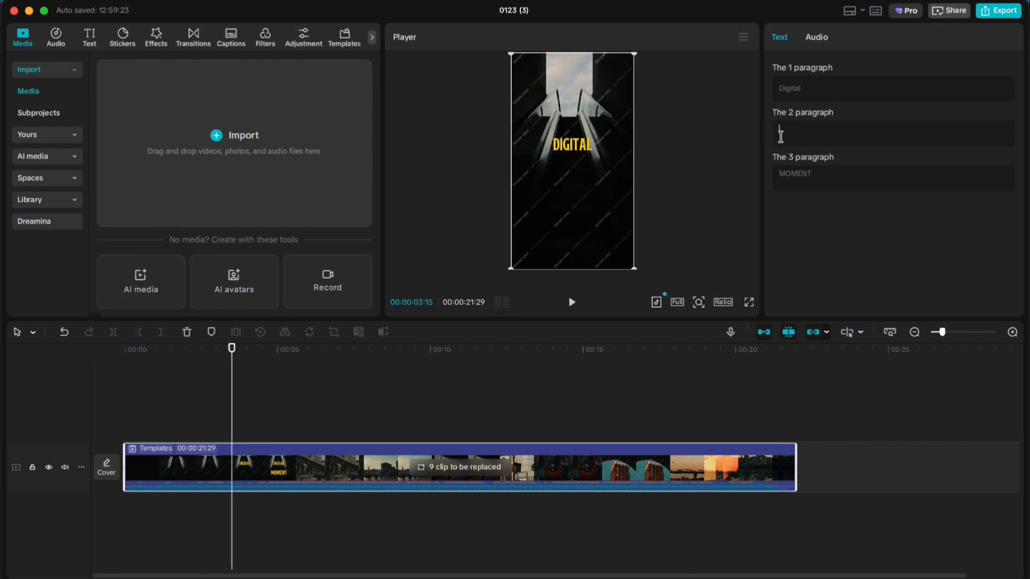
text(Leonard)
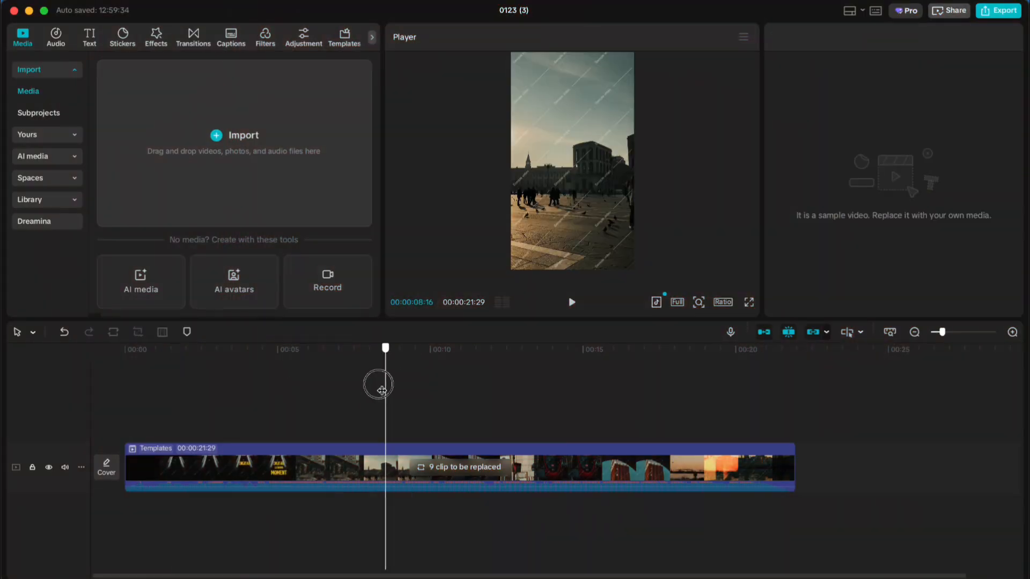
Step: Expand the template's replaceable clip slots and look at the option for importing local media, without importing anything
drag(379, 381, 351, 446)
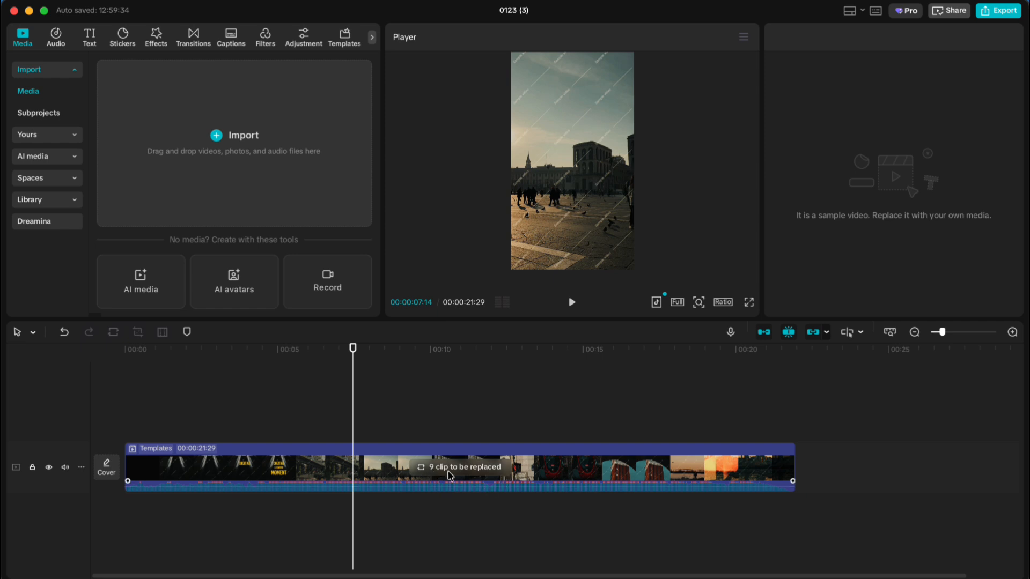
click(475, 469)
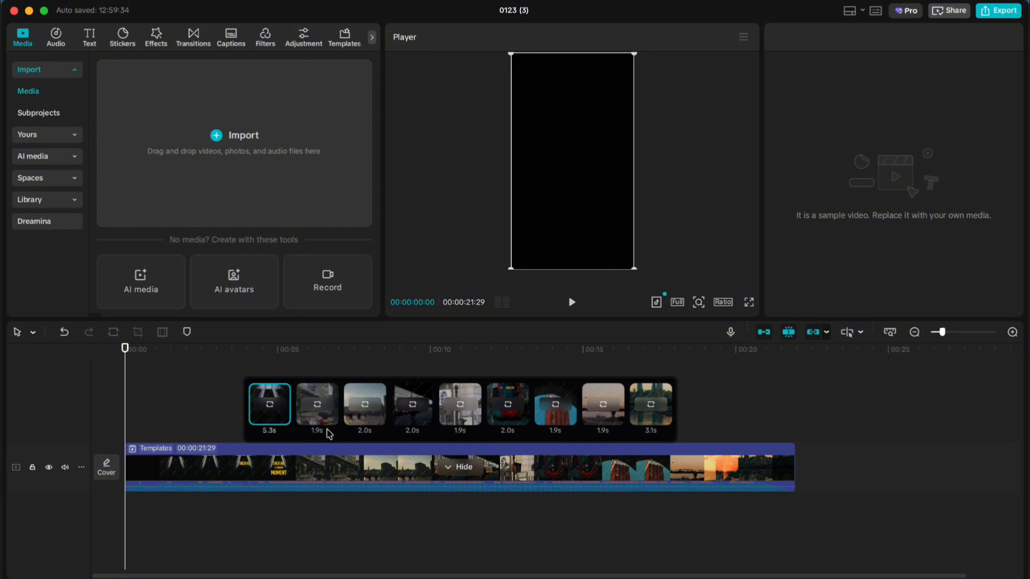
click(245, 137)
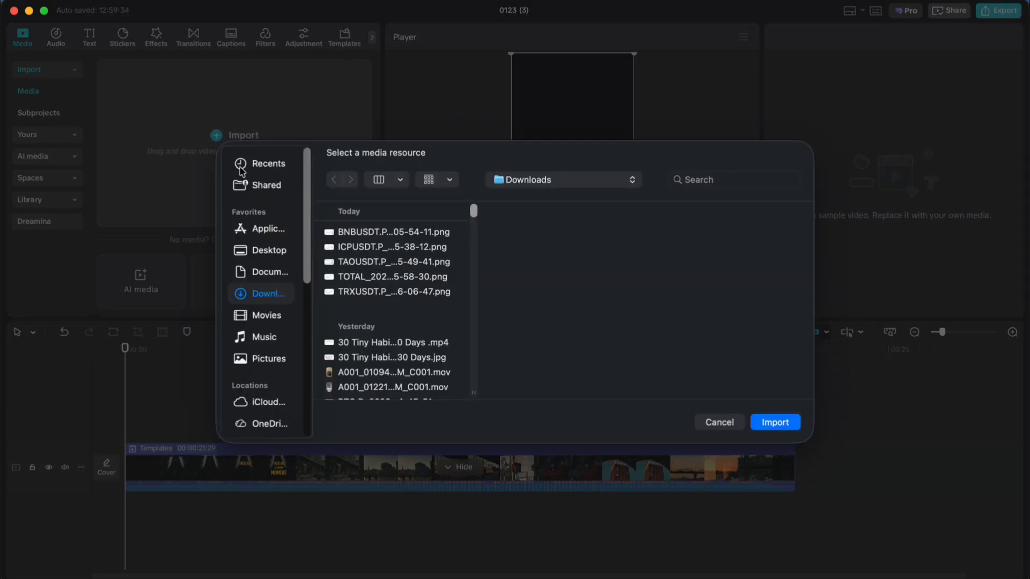
click(717, 424)
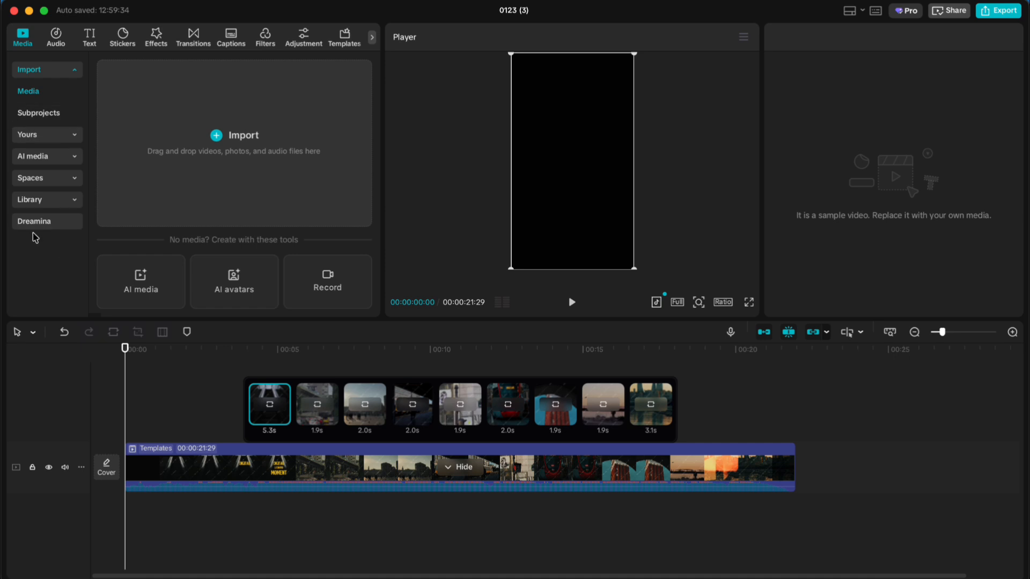
Step: Open the Library's Trending stock media and download the sunset, couple, red abstract, clouds, YES I LIKE IT and 00:08 items
click(33, 202)
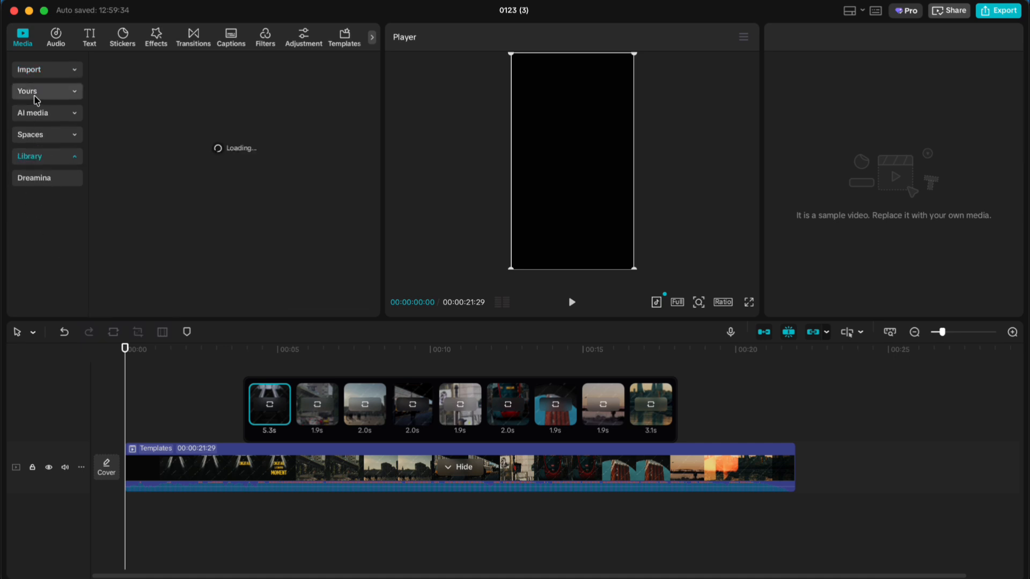
click(33, 70)
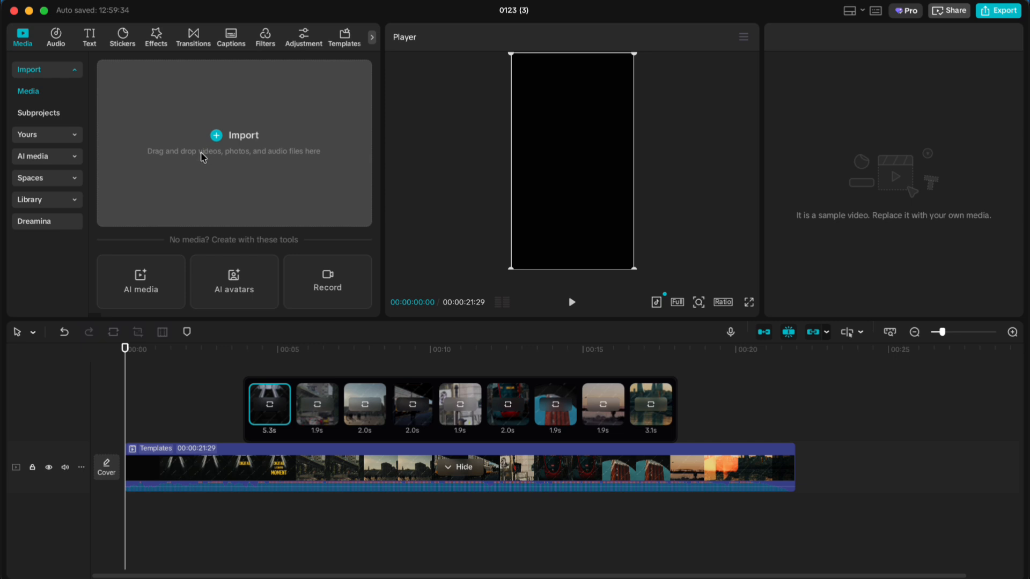
click(42, 202)
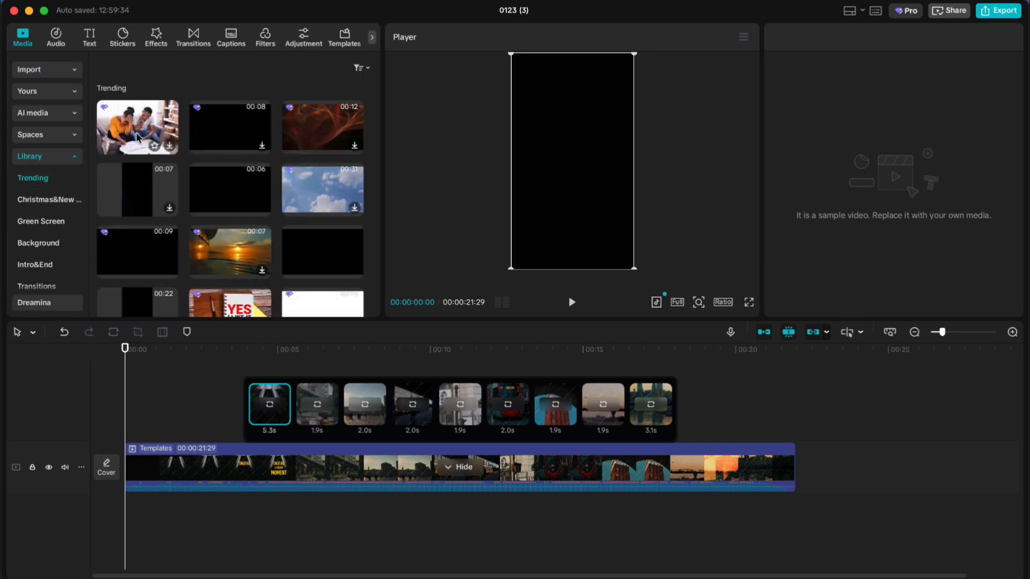
click(234, 245)
click(215, 128)
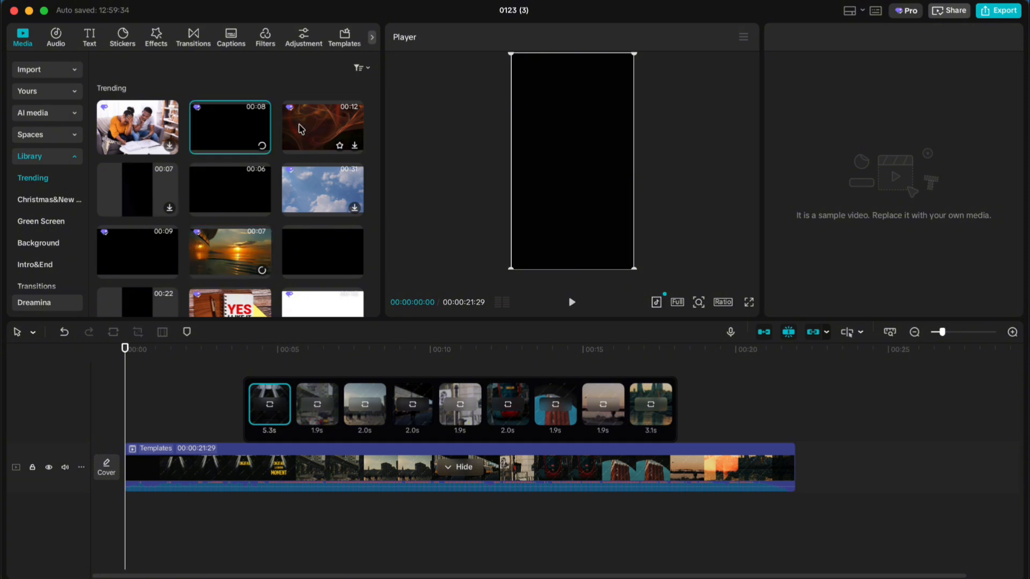
click(301, 128)
click(136, 144)
click(313, 202)
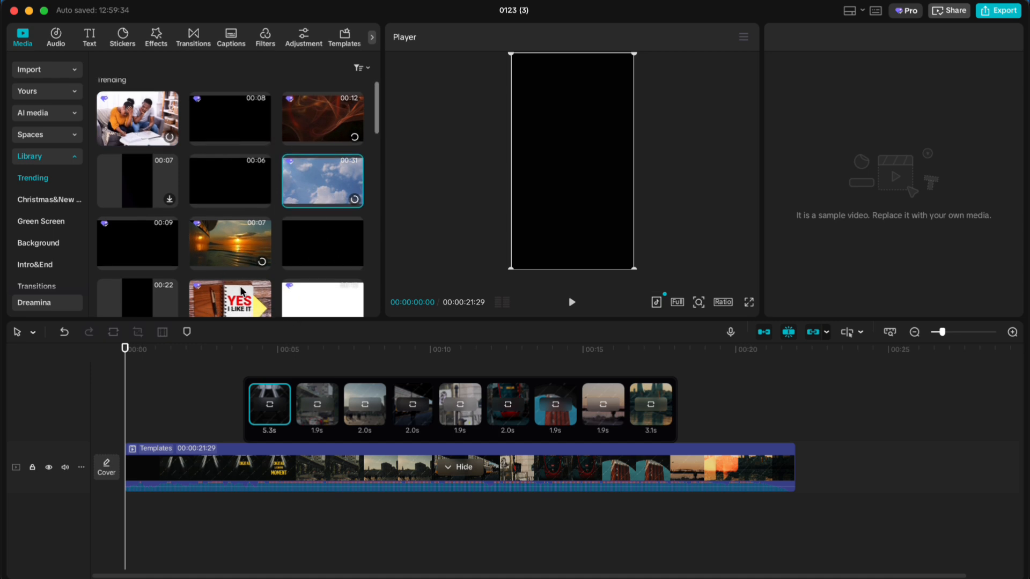
scroll(223, 290, down, 2)
click(215, 284)
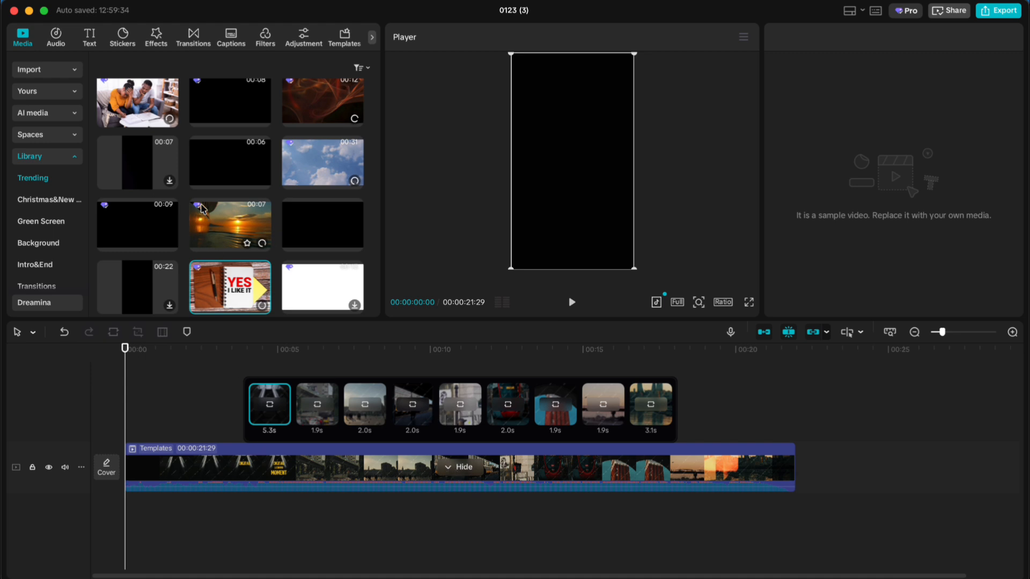
Step: Replace the template's first 5.3s clip with the stock image of the couple and preview it under the title
scroll(215, 215, up, 2)
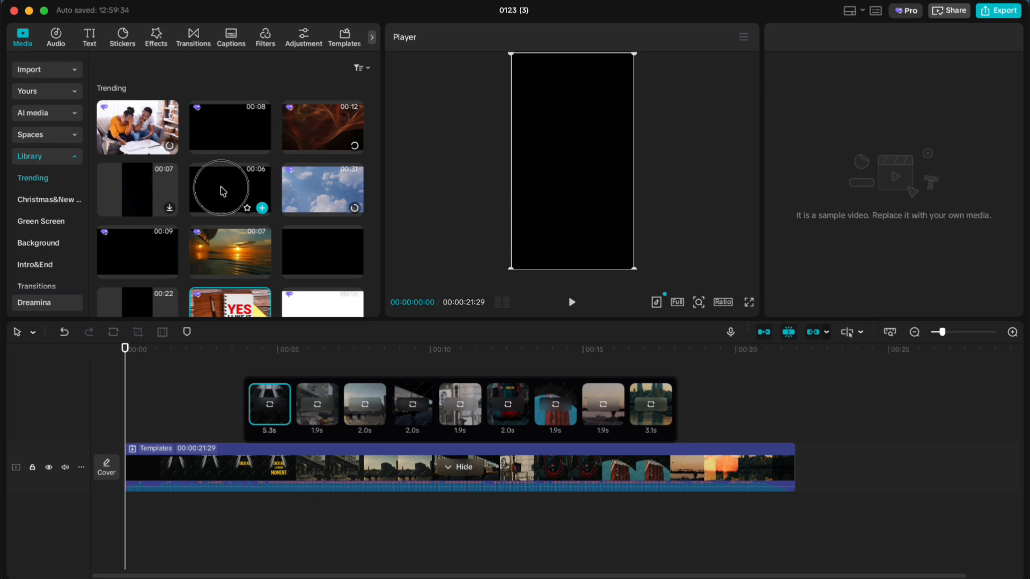
mouse_move(223, 191)
mouse_down()
mouse_move(230, 180)
mouse_move(271, 218)
mouse_move(284, 429)
mouse_up()
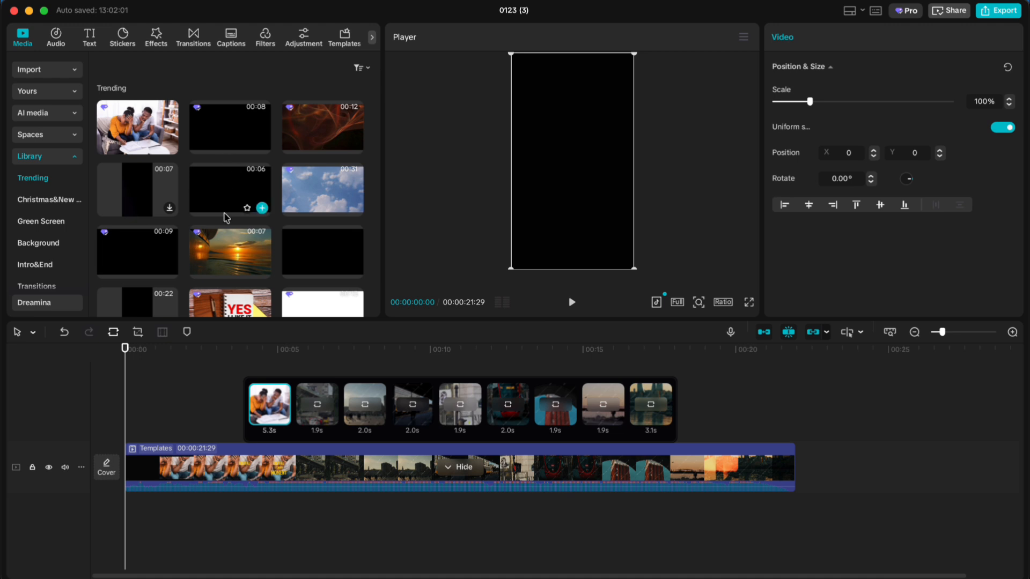
drag(248, 354, 207, 395)
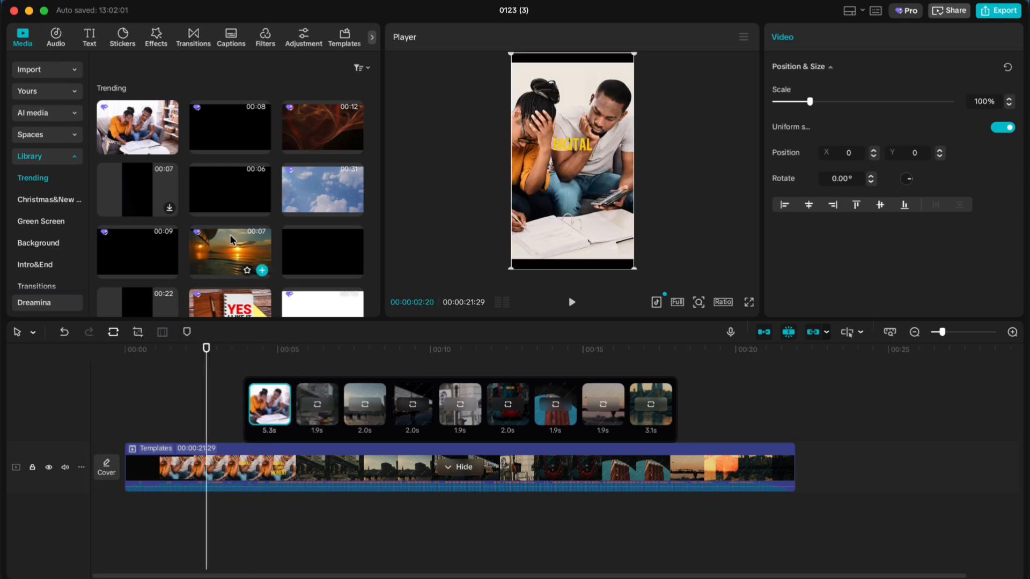
Step: Replace the template's second clip, 1.9s long, with the YES I LIKE IT stock item and preview it on the timeline
scroll(232, 240, down, 1)
drag(226, 293, 317, 397)
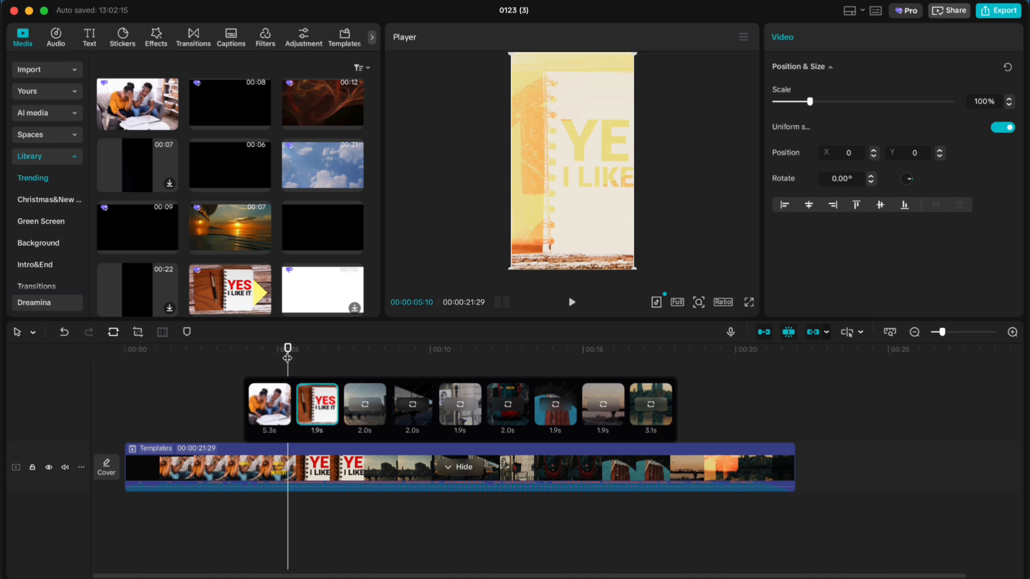
mouse_move(288, 356)
mouse_down()
mouse_move(347, 356)
mouse_move(277, 370)
mouse_move(294, 361)
mouse_up()
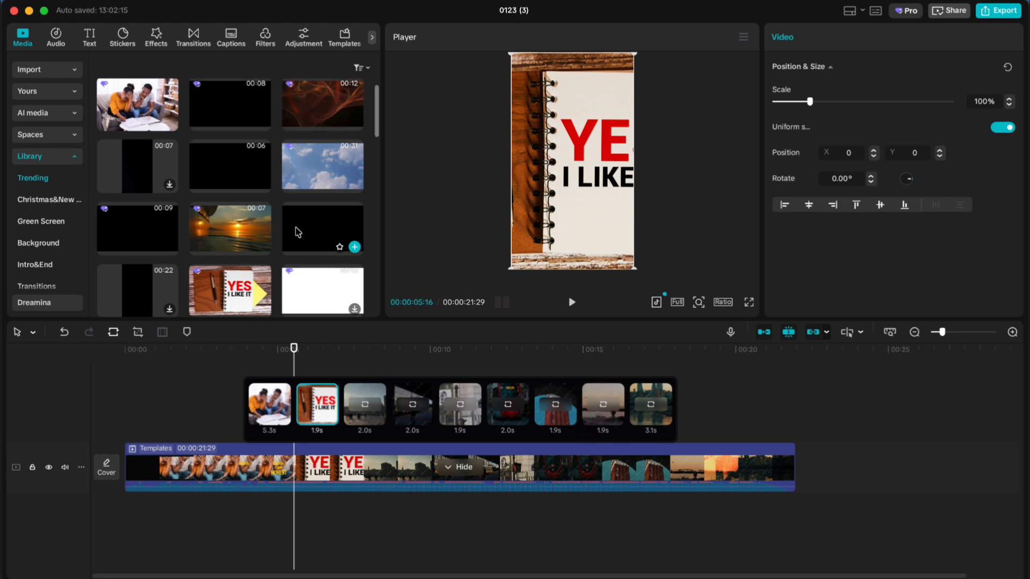
Step: Replace the template's third clip, 2.0s long, with the white stock item from the Trending library
scroll(300, 230, up, 2)
scroll(226, 209, down, 5)
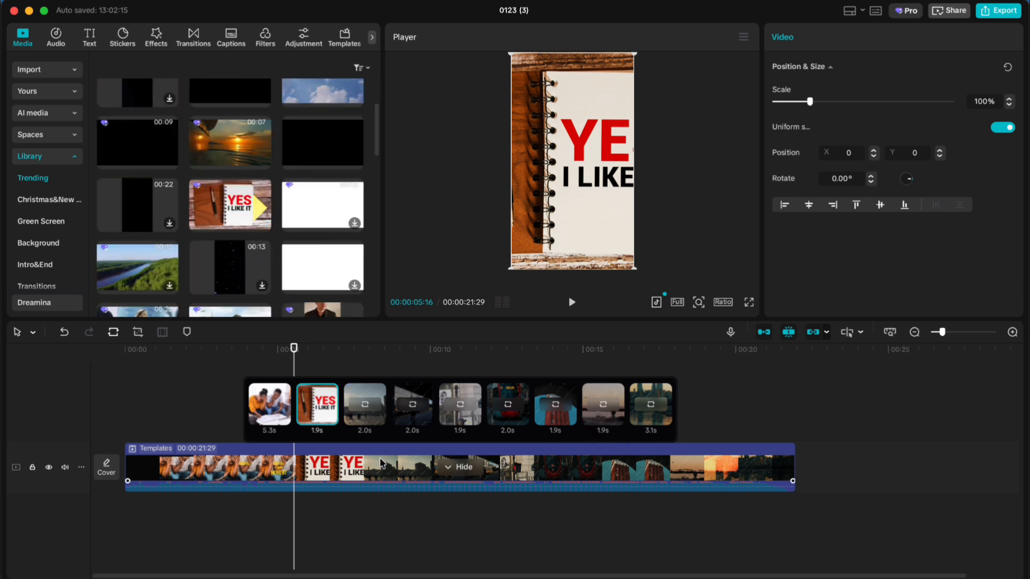
drag(314, 209, 365, 404)
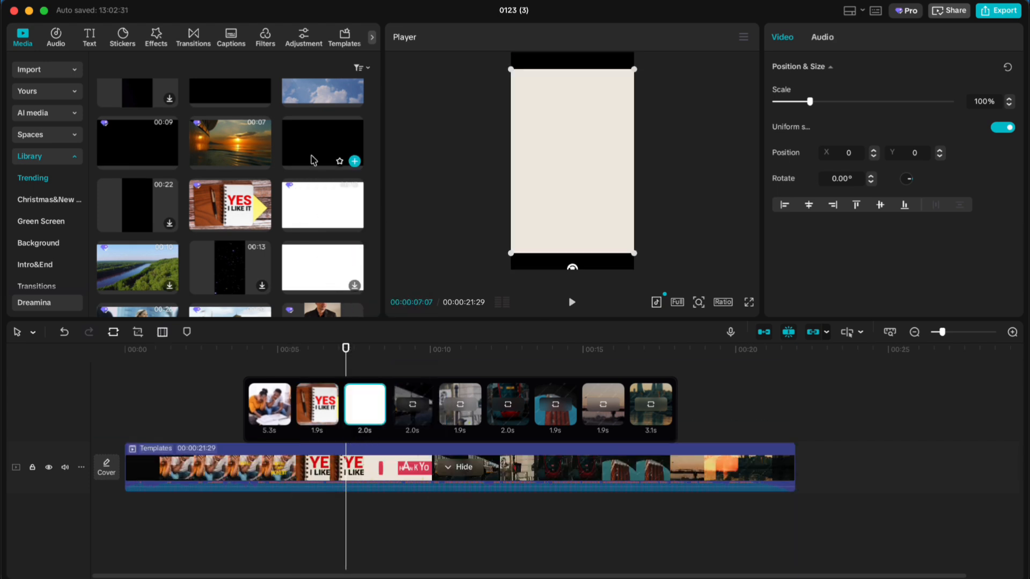
Step: Replace the template's fourth clip with the clouds stock video and its fifth clip with the red abstract one
scroll(322, 138, up, 3)
drag(322, 138, 412, 404)
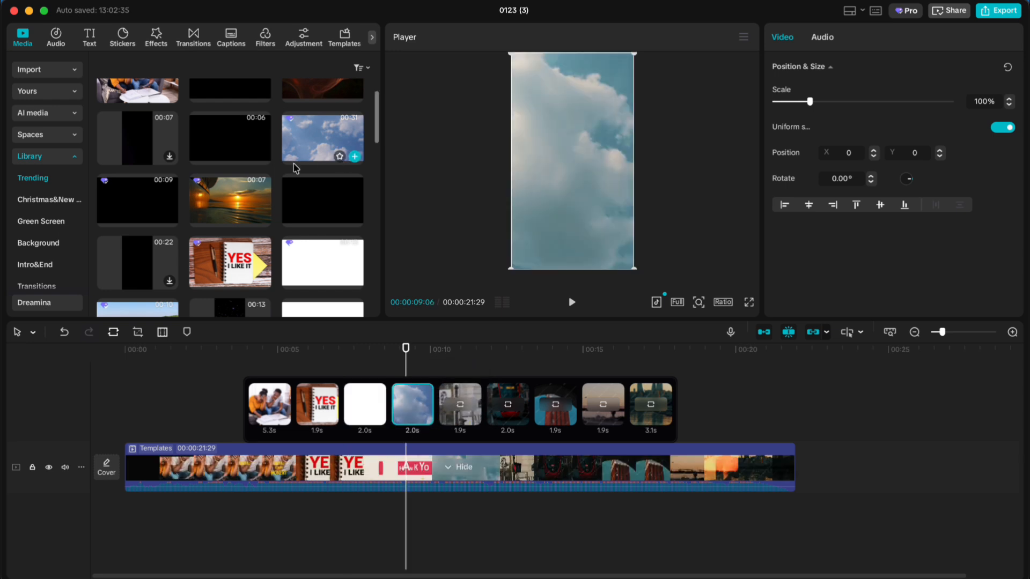
scroll(261, 178, up, 2)
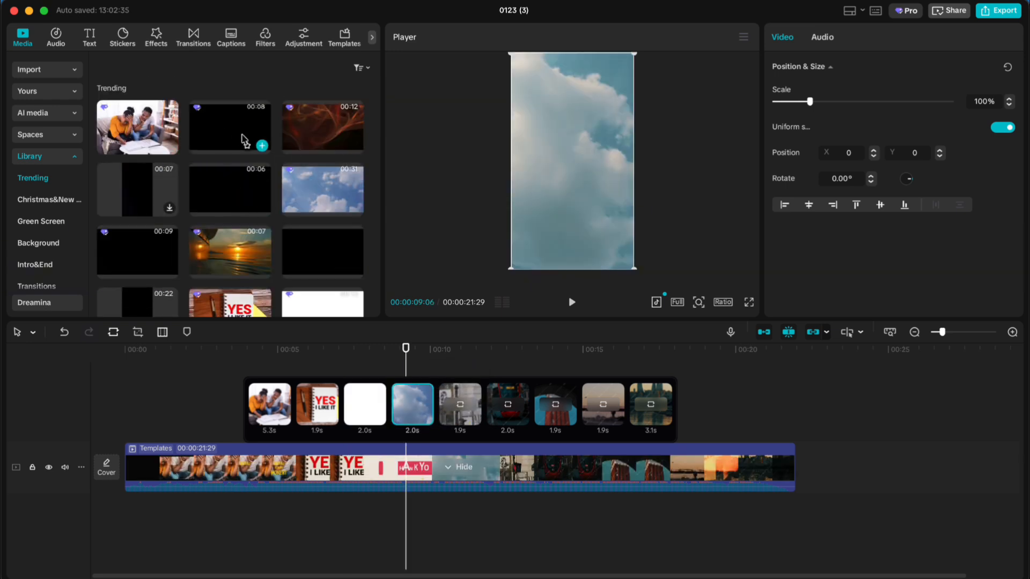
drag(307, 131, 460, 403)
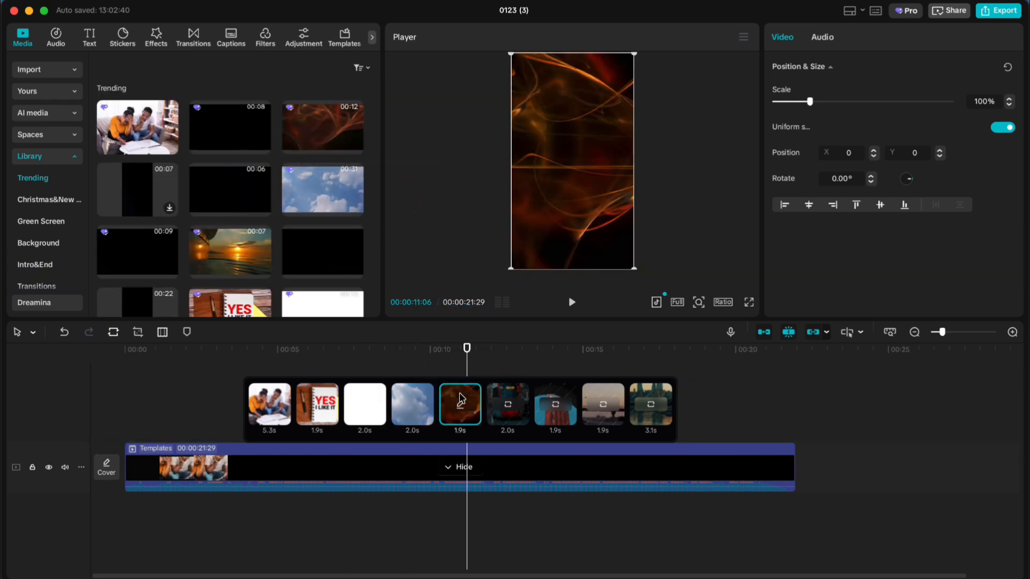
Step: Crop the template's first clip, moving the crop frame over the woman in the orange top
drag(462, 359, 269, 408)
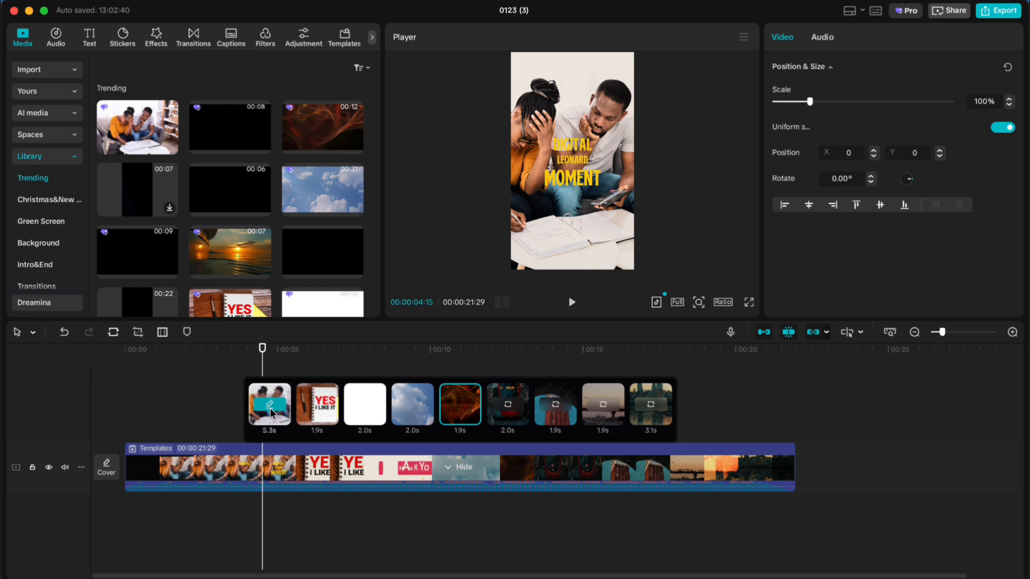
click(270, 410)
click(271, 409)
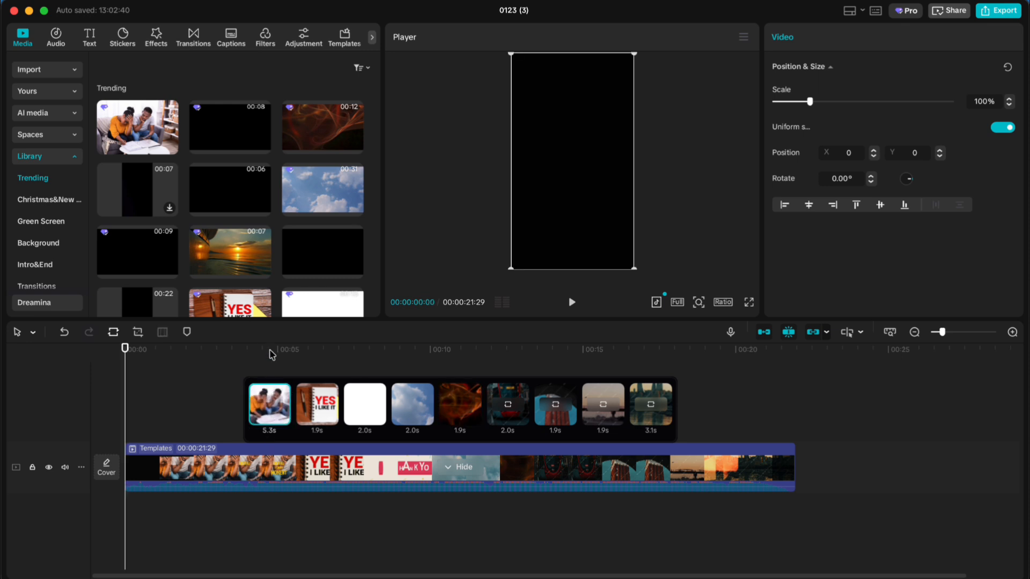
click(270, 406)
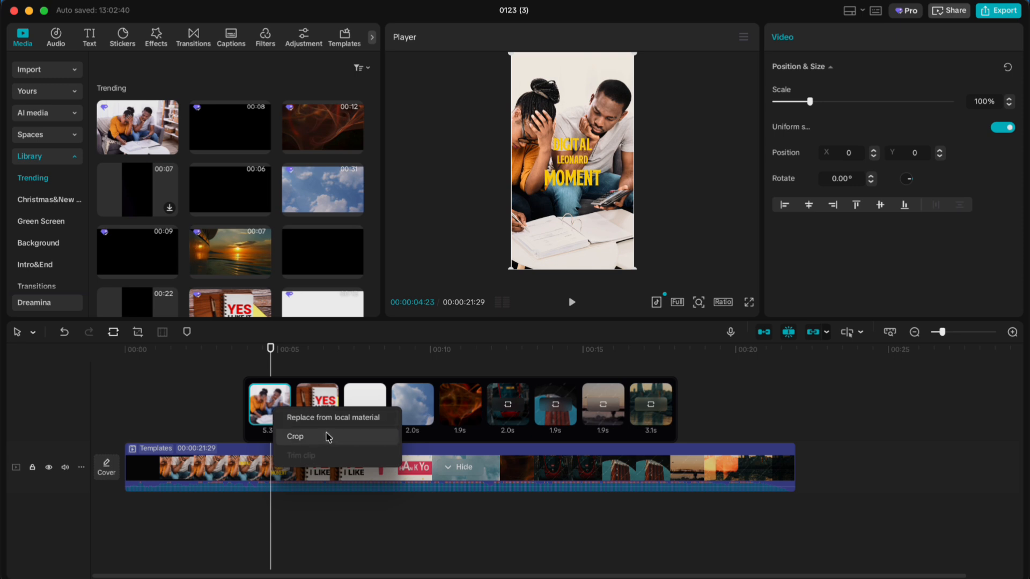
click(301, 441)
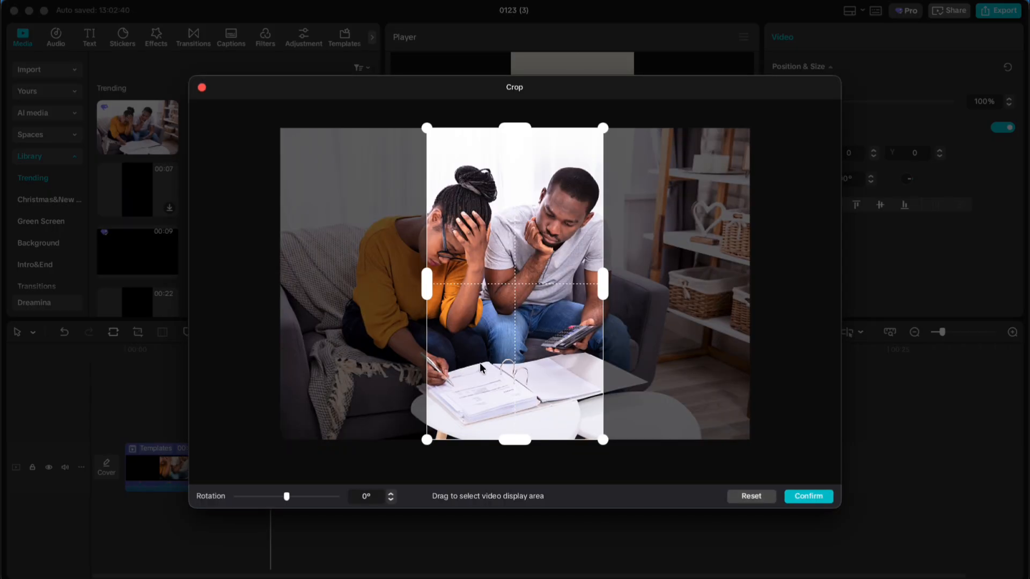
drag(481, 401, 398, 401)
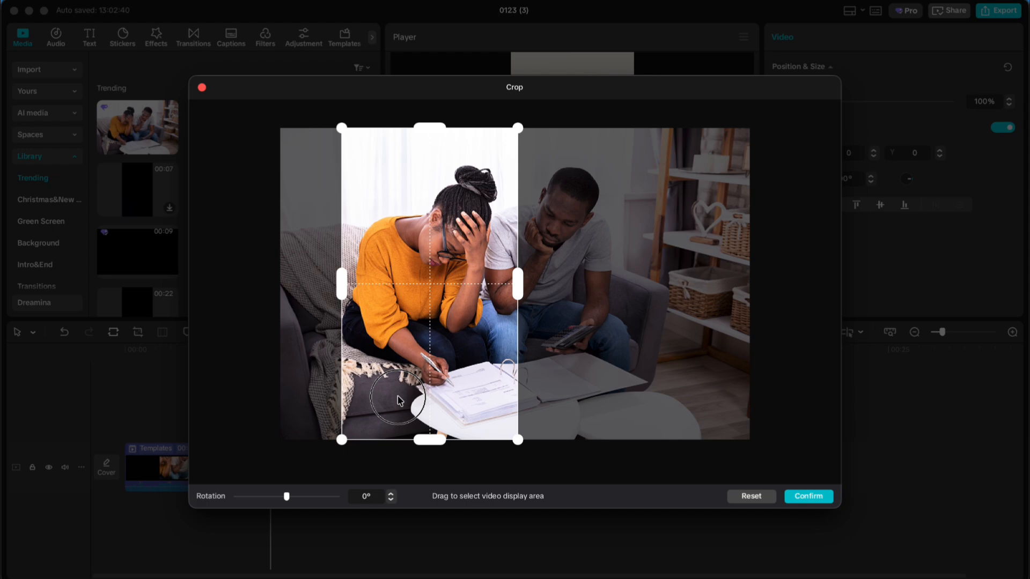
Step: Try a 2° rotation on the first clip's crop and return the rotation to 0°
drag(400, 401, 399, 401)
drag(286, 497, 286, 501)
click(391, 501)
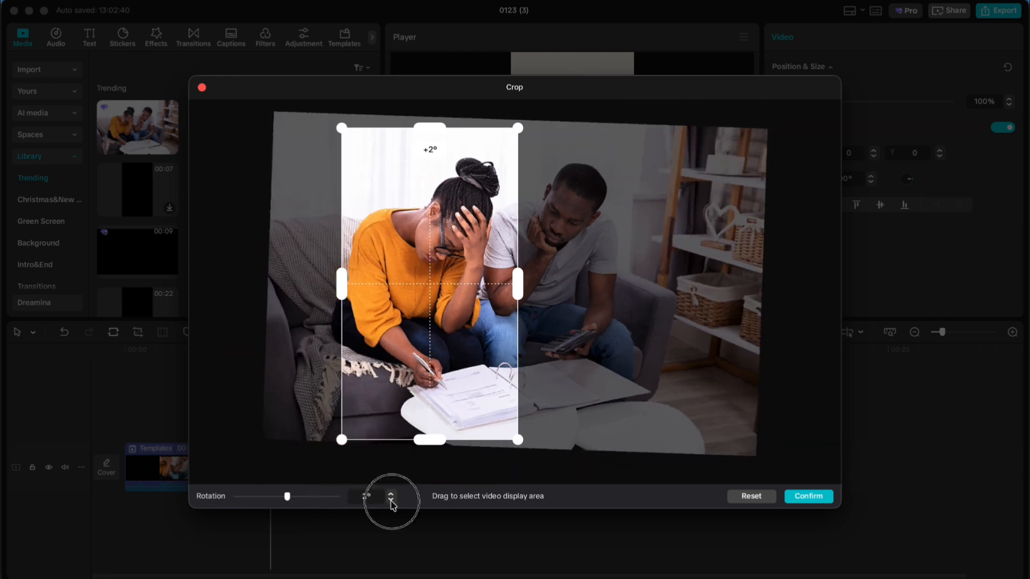
click(391, 501)
click(391, 501)
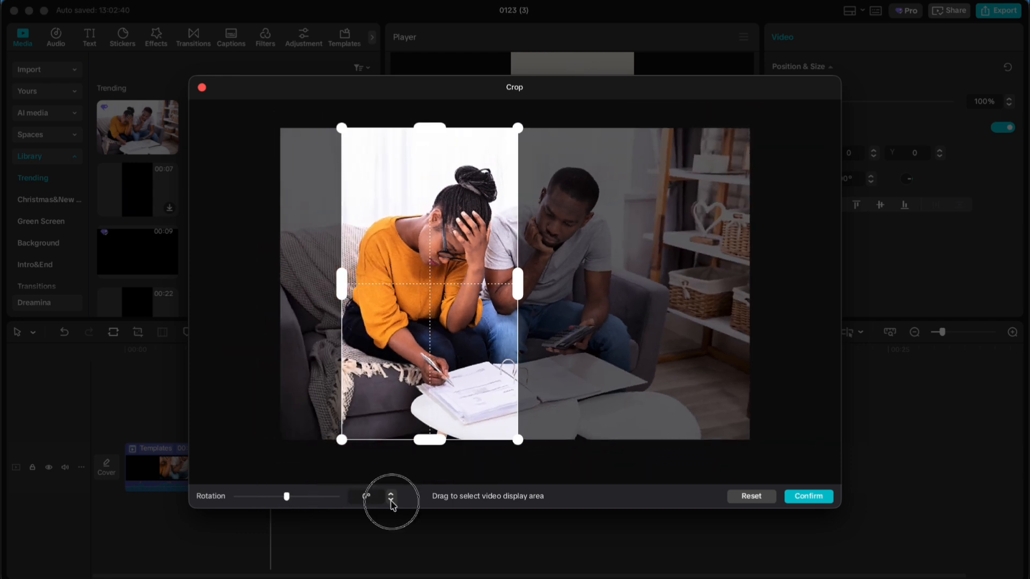
Step: Apply the crop to the first clip and scale the clip to 117%
click(801, 497)
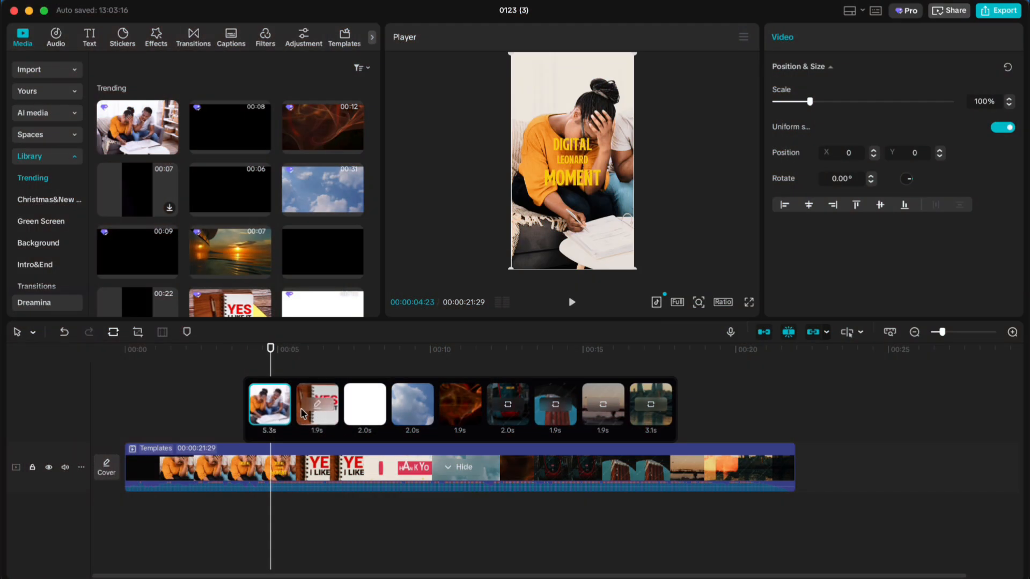
drag(811, 106, 818, 106)
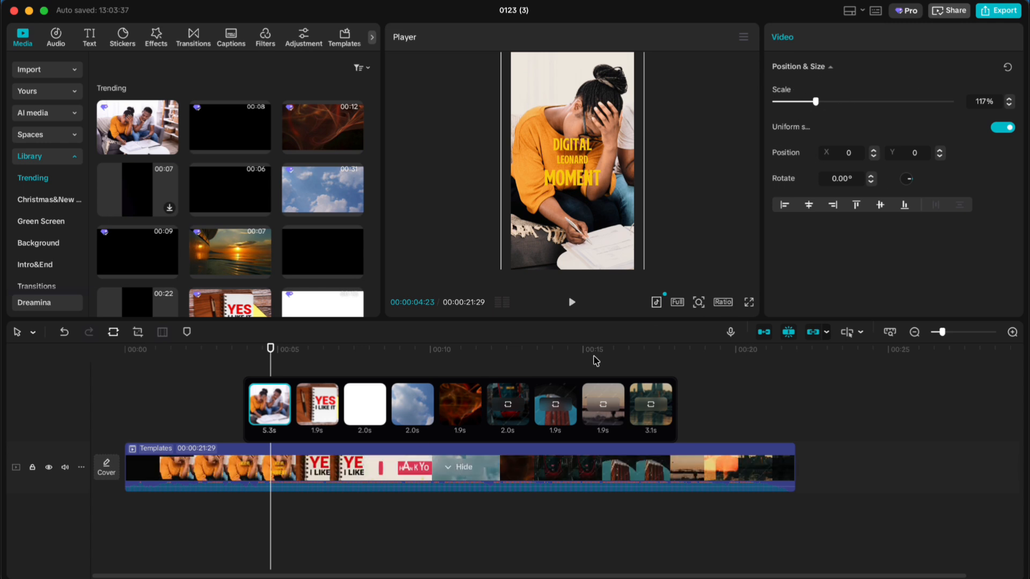
Step: Select the template's second clip, YES I LIKE IT, and scale it to 106%
right_click(314, 402)
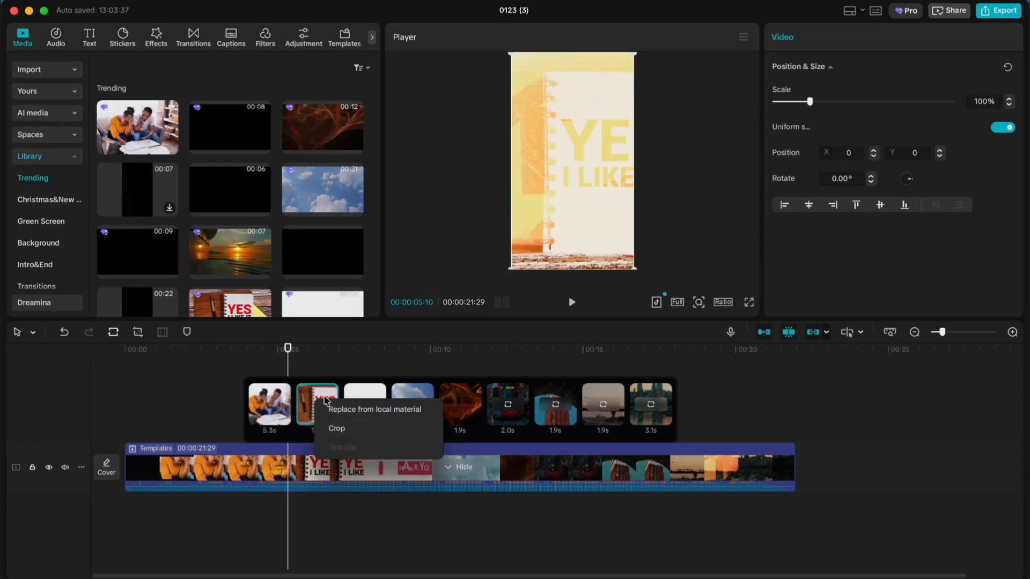
click(320, 391)
click(320, 352)
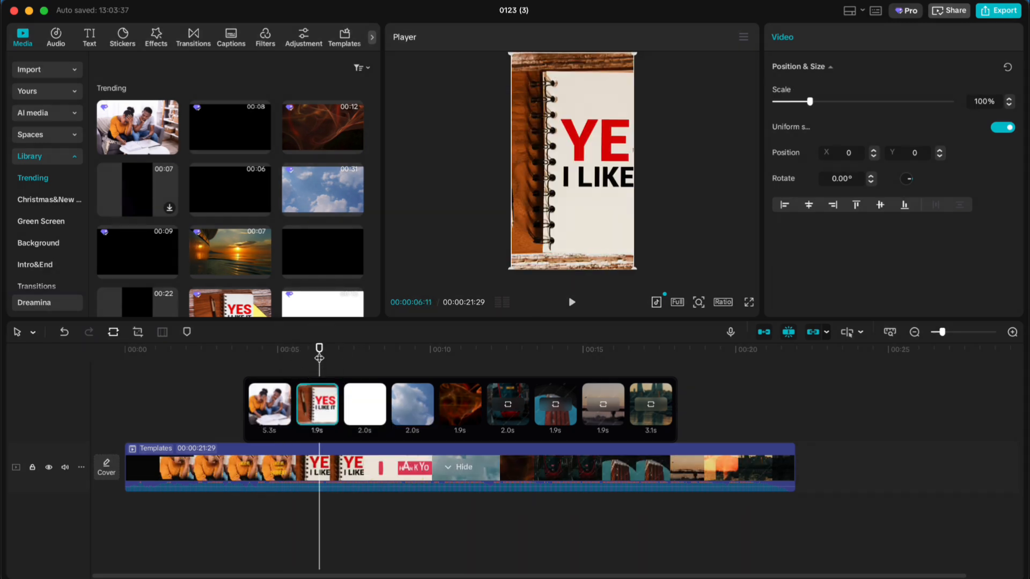
drag(319, 358, 316, 357)
mouse_move(810, 103)
mouse_down()
mouse_move(830, 103)
mouse_move(811, 104)
mouse_up()
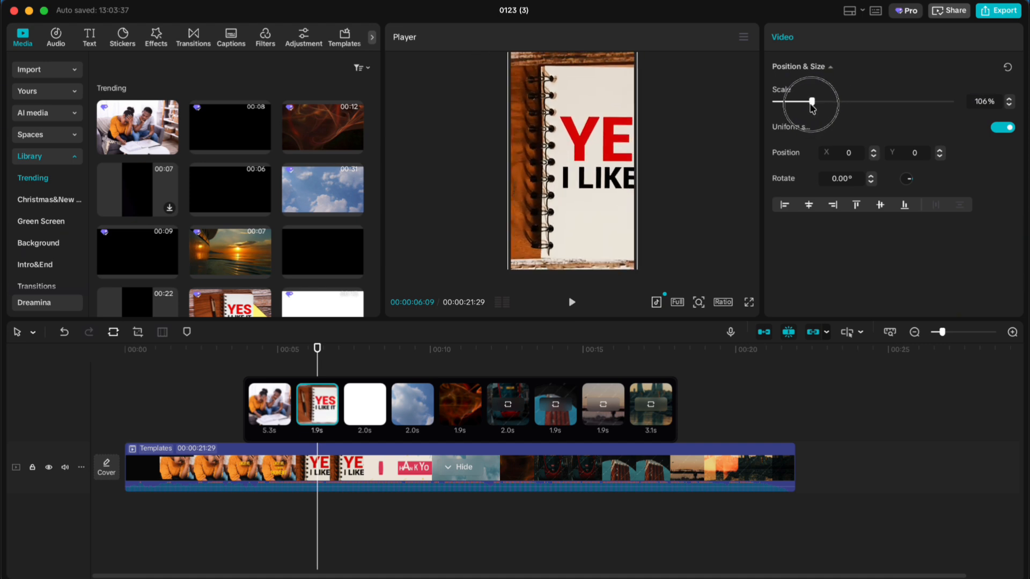
Step: Crop the second clip so the frame contains the full YES I LIKE IT text
click(323, 408)
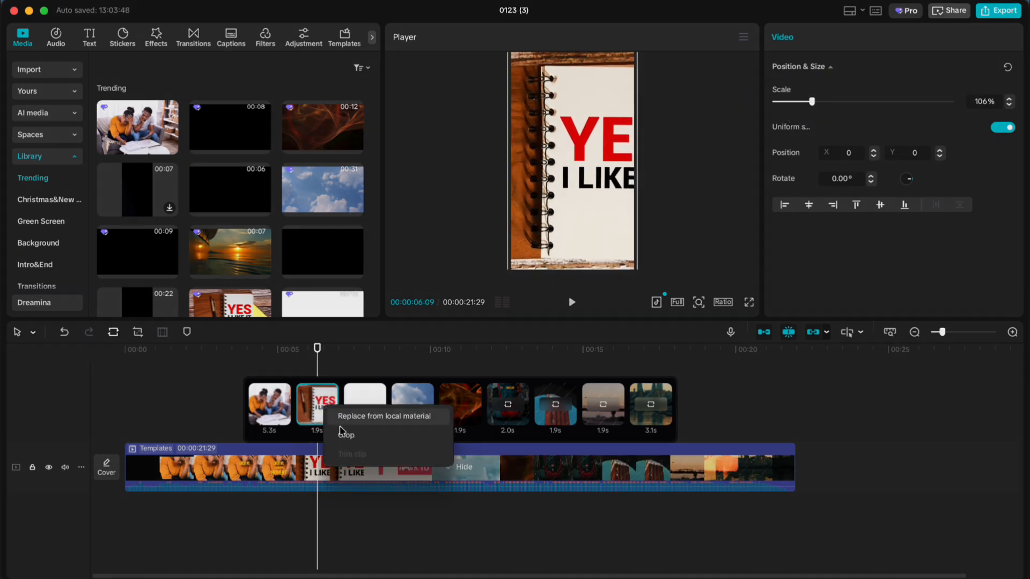
click(364, 439)
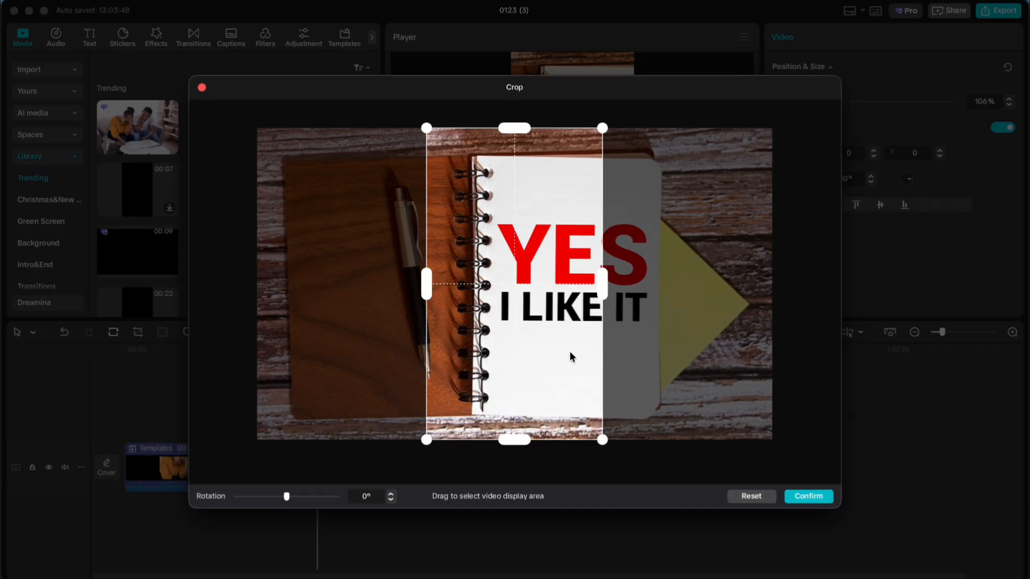
drag(571, 357, 594, 353)
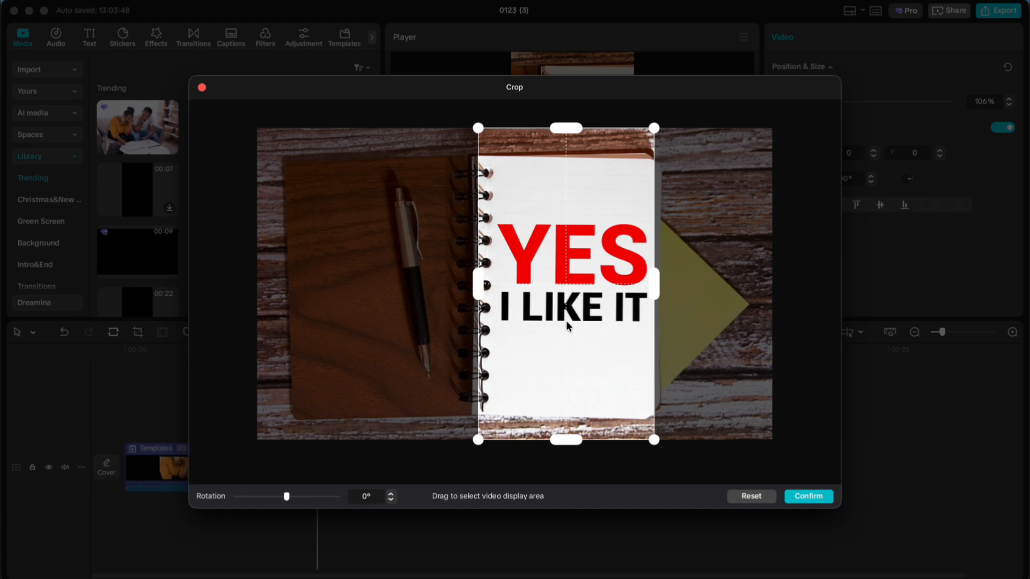
click(809, 496)
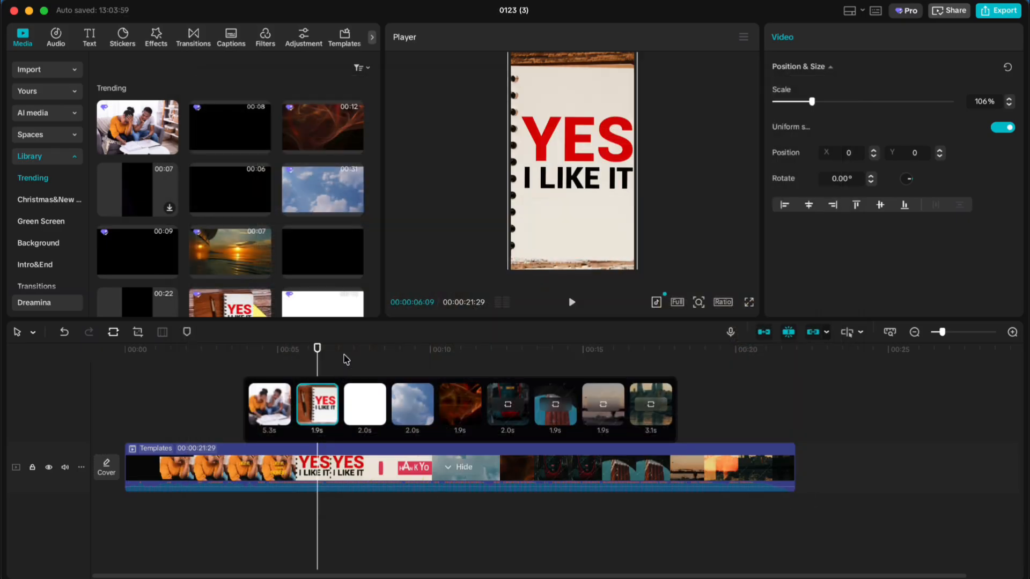
Step: Collapse the replaceable clip slots and review the replaced and remaining template clips along the timeline
drag(345, 356, 440, 529)
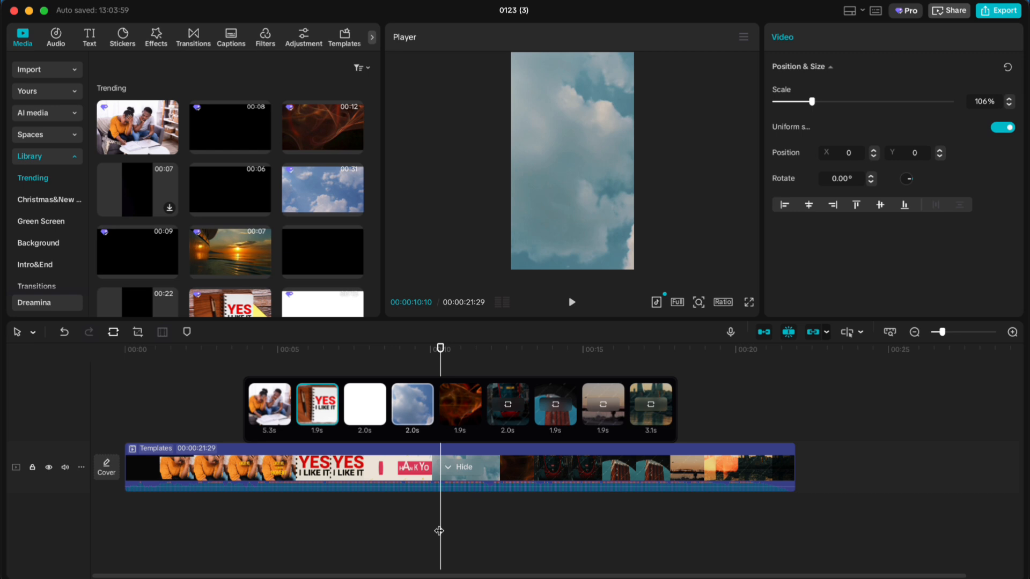
click(772, 391)
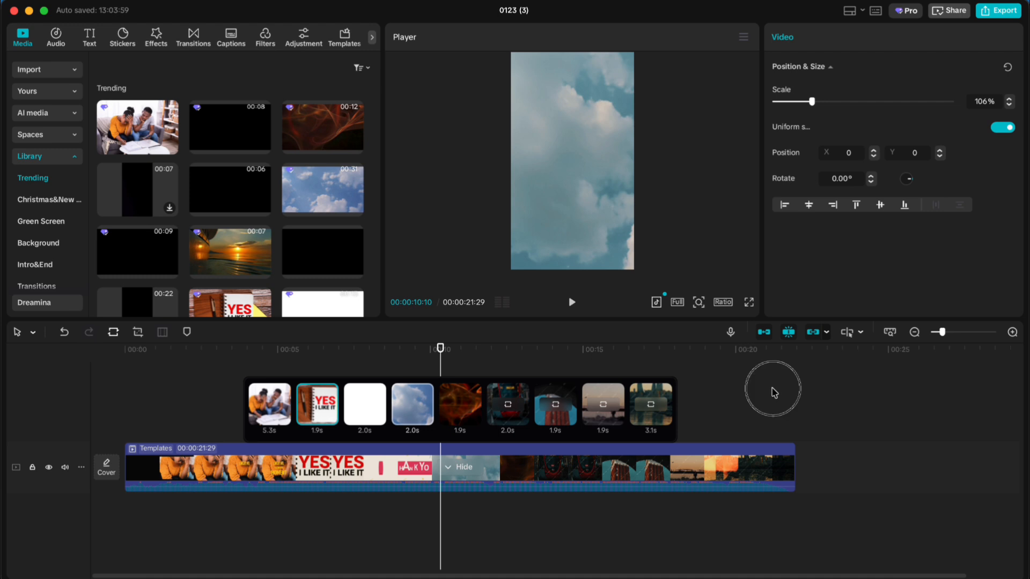
click(745, 356)
drag(745, 361, 331, 564)
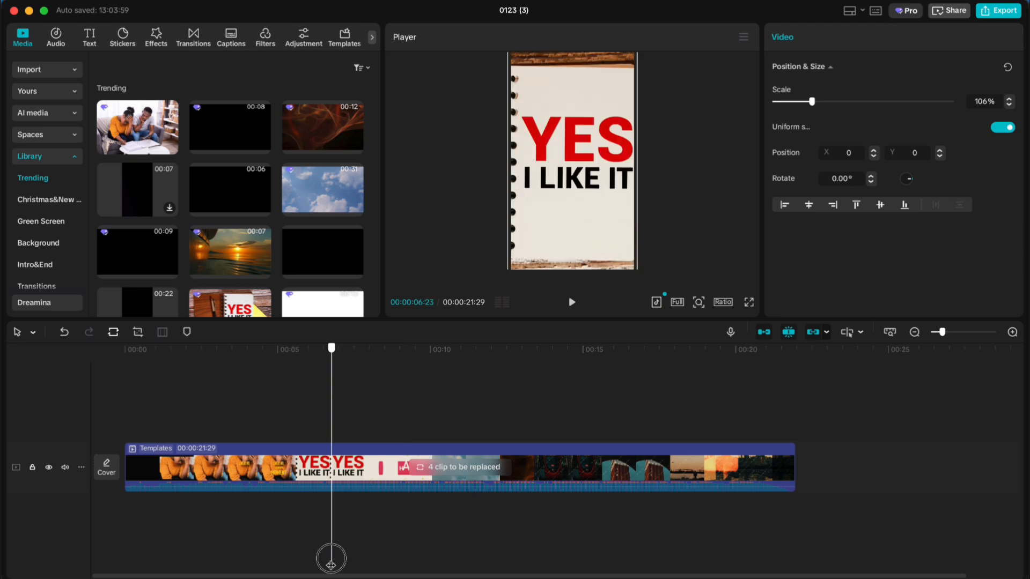
drag(331, 561, 332, 562)
drag(333, 563, 498, 566)
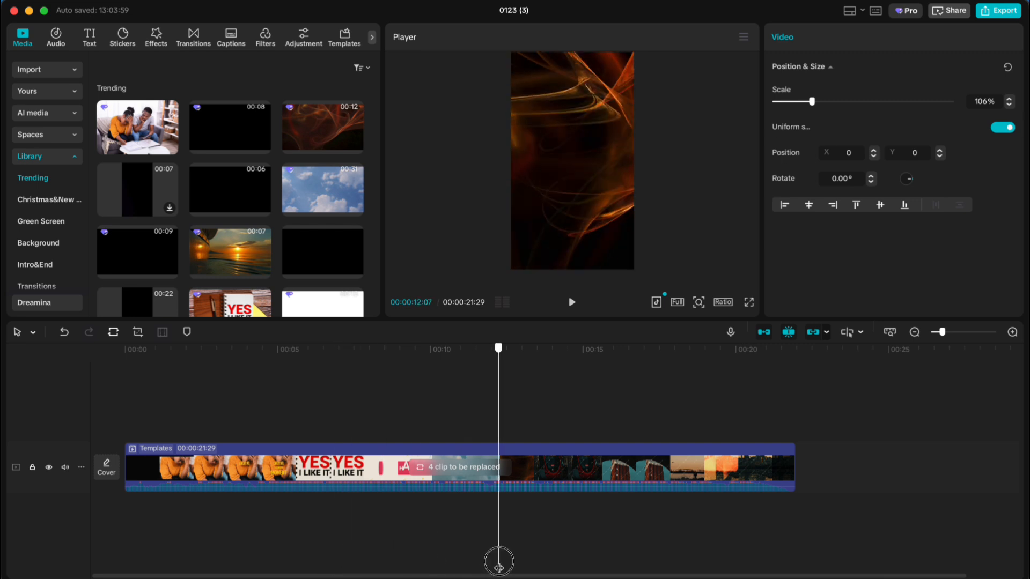
drag(499, 566, 553, 569)
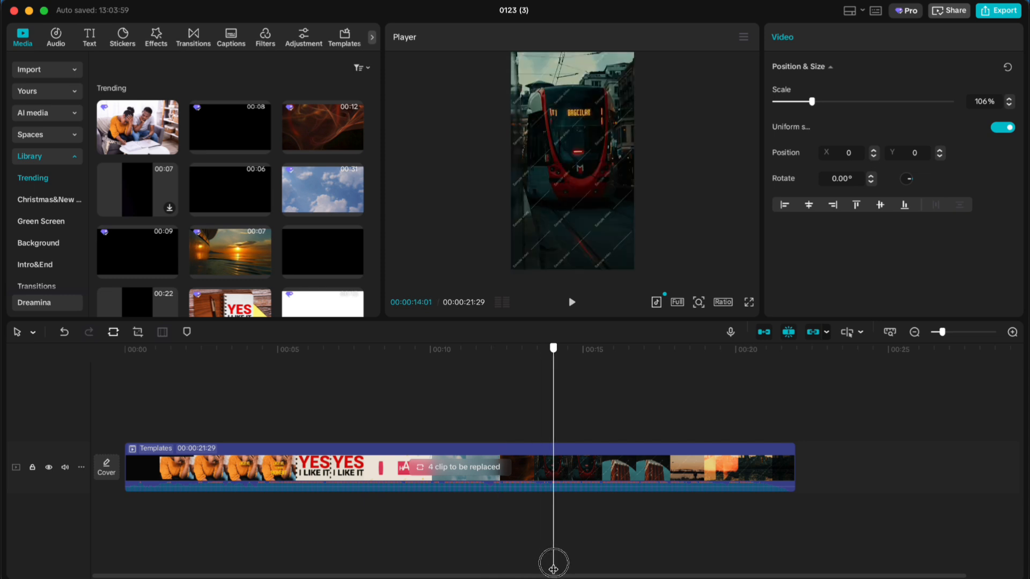
drag(554, 569, 578, 570)
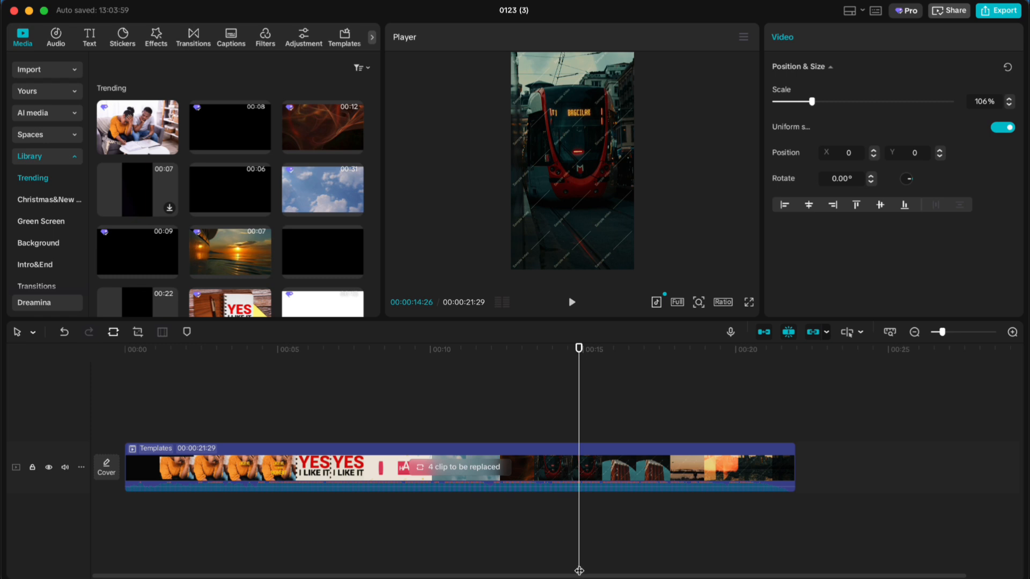
Step: Examine the export settings, including the name, resolution and format, and close them without exporting
click(1001, 13)
click(601, 109)
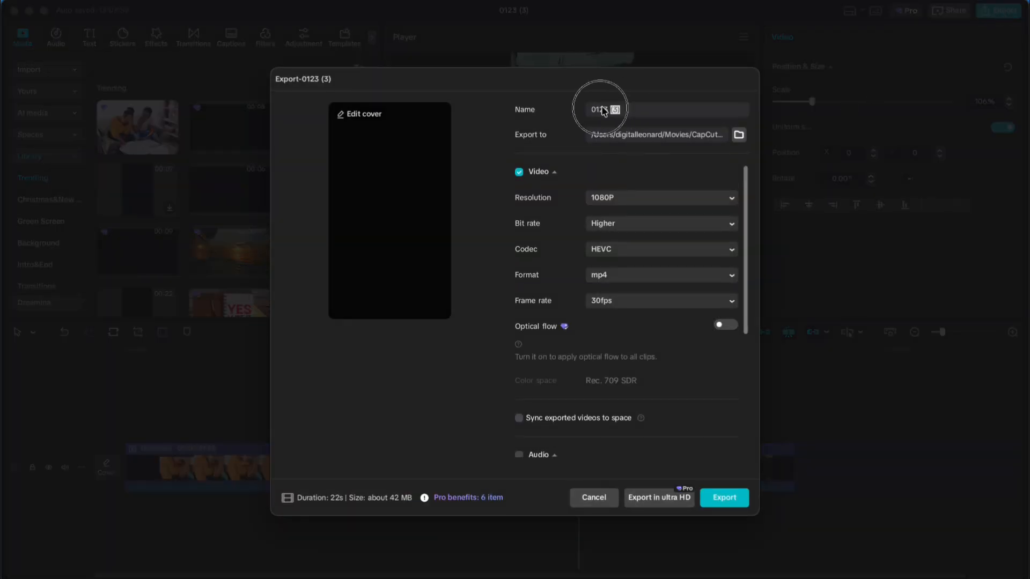
drag(601, 108, 578, 108)
click(432, 410)
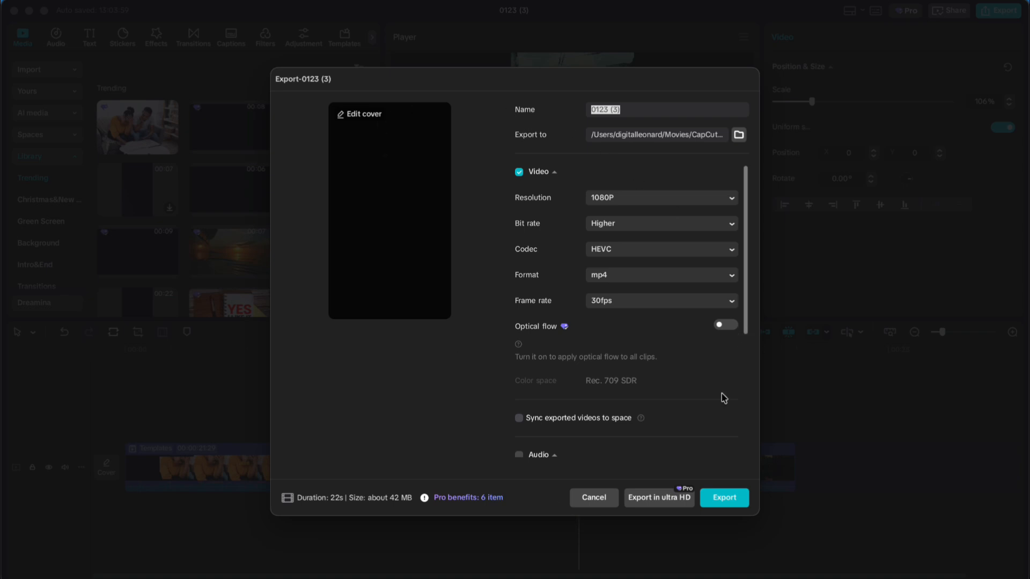
click(593, 497)
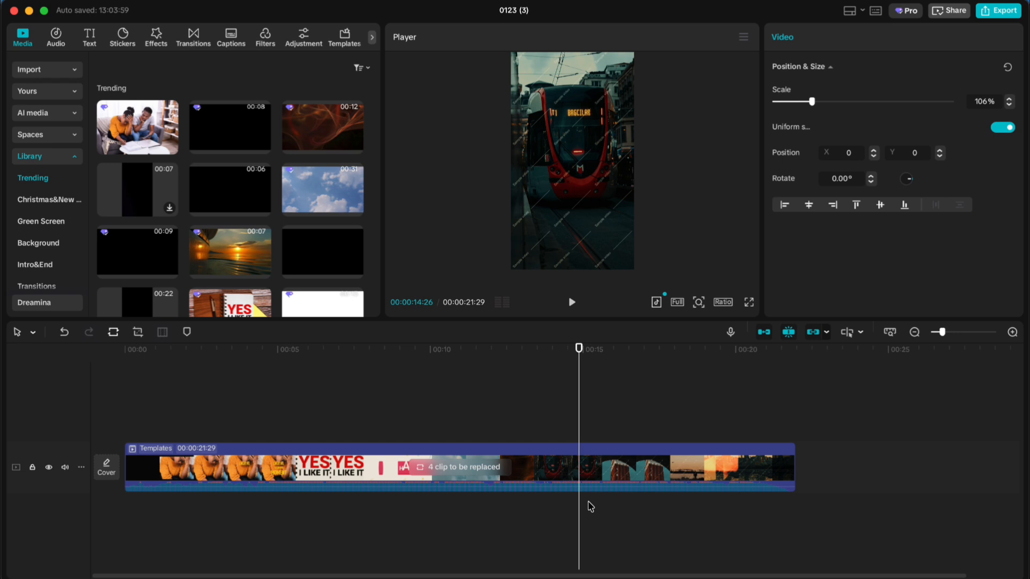
Step: Review the cropped first clip with its title on the timeline
drag(478, 356, 230, 472)
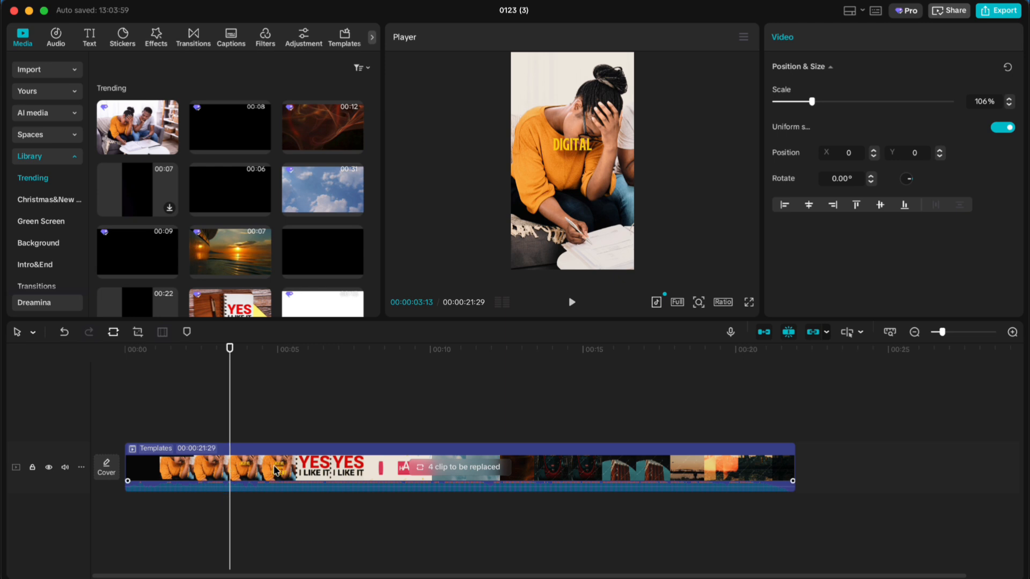